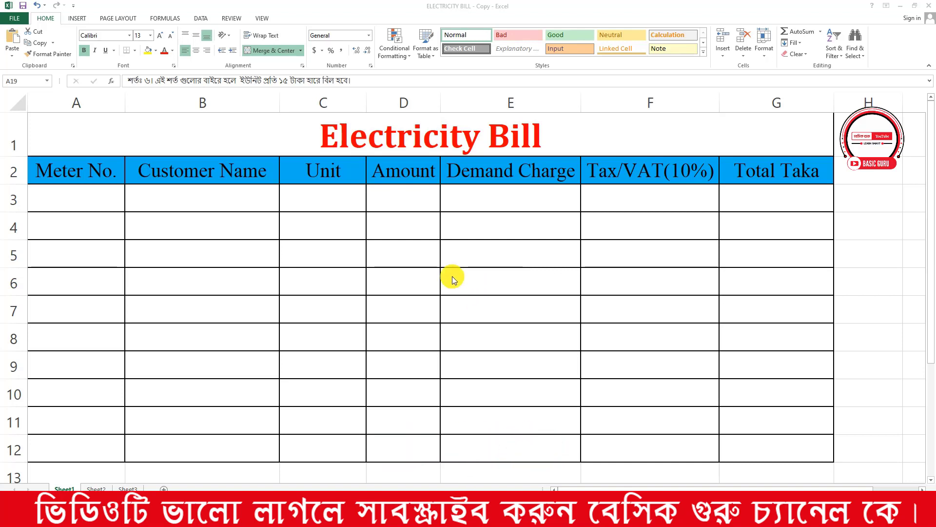
Review the bill table's column headings from Meter No. to Total Taka and the per-unit rate conditions in rows 14 to 19.
click(93, 172)
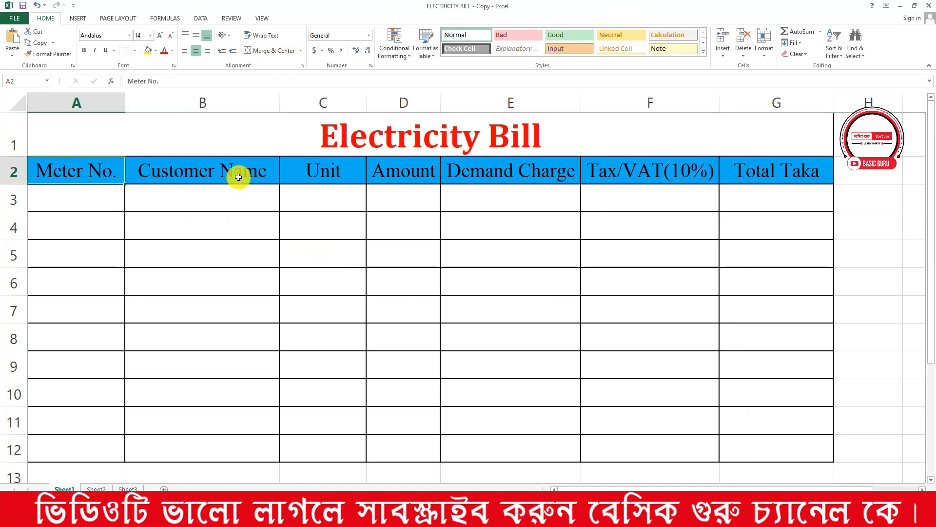
click(239, 178)
click(327, 178)
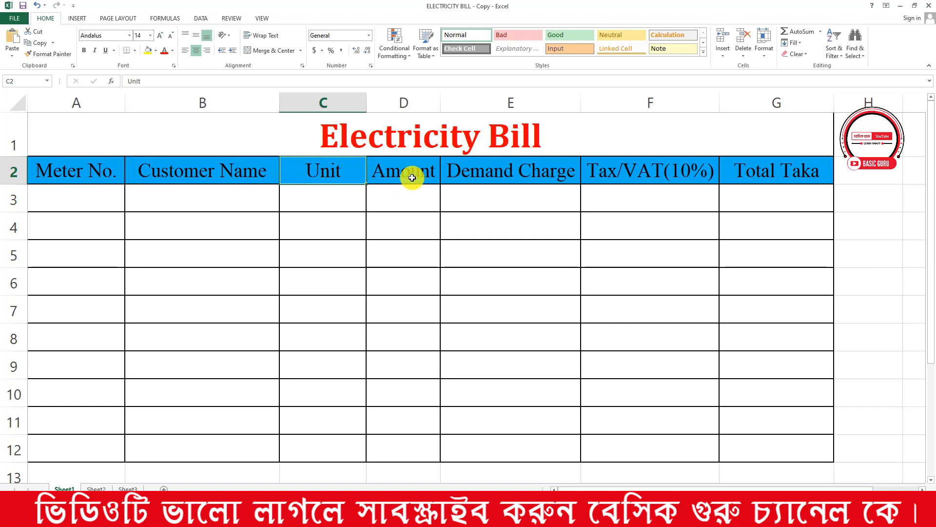
click(413, 178)
click(535, 177)
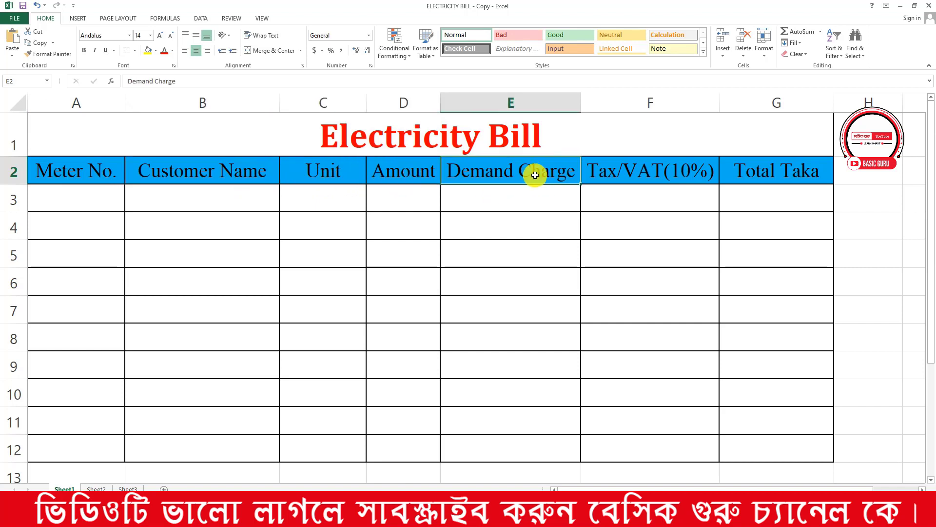
click(654, 170)
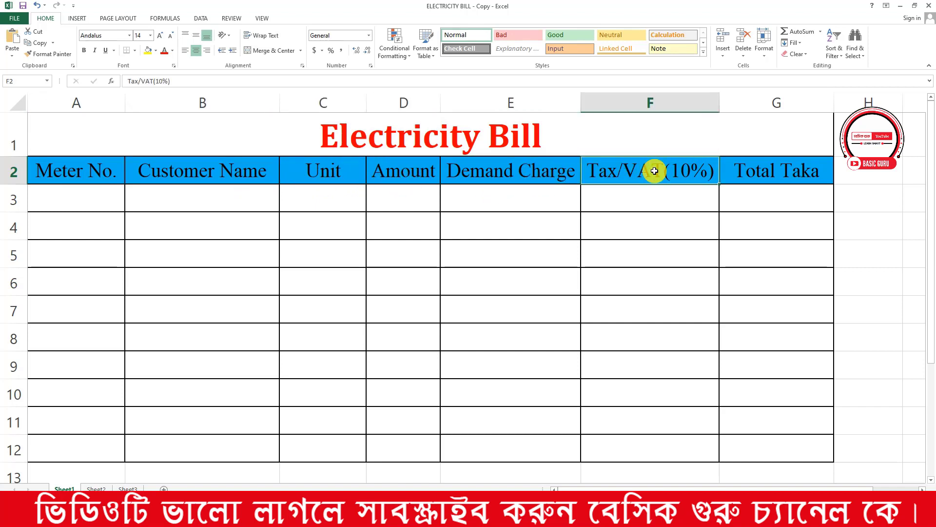
click(773, 175)
scroll(565, 247, down, 5)
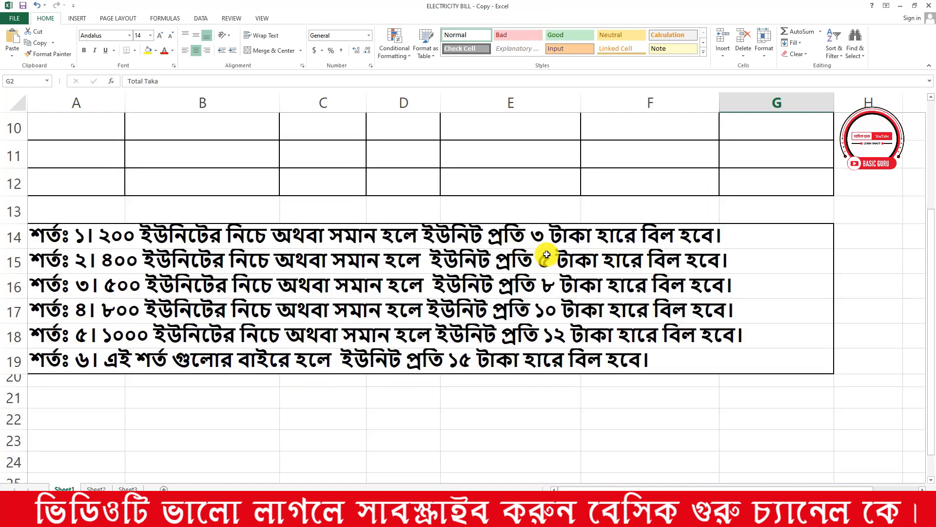
scroll(188, 209, up, 2)
scroll(166, 205, up, 1)
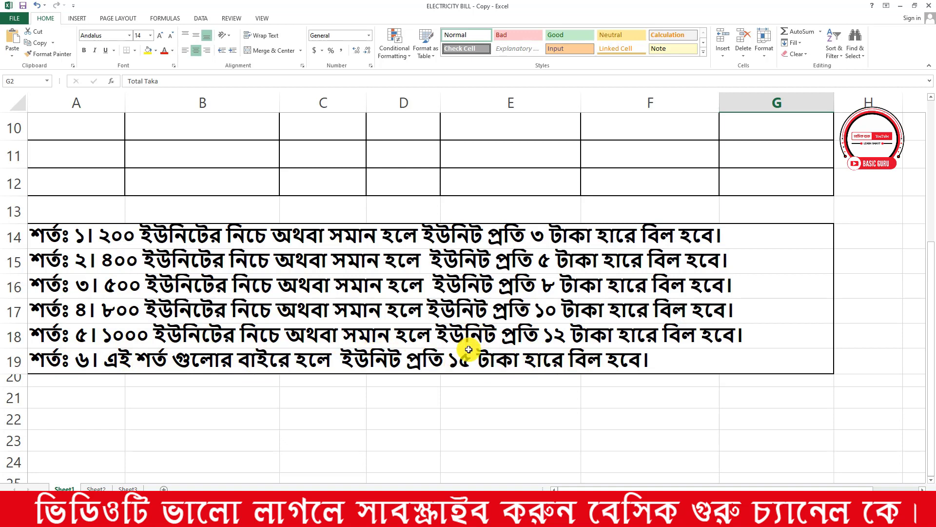
scroll(444, 326, up, 2)
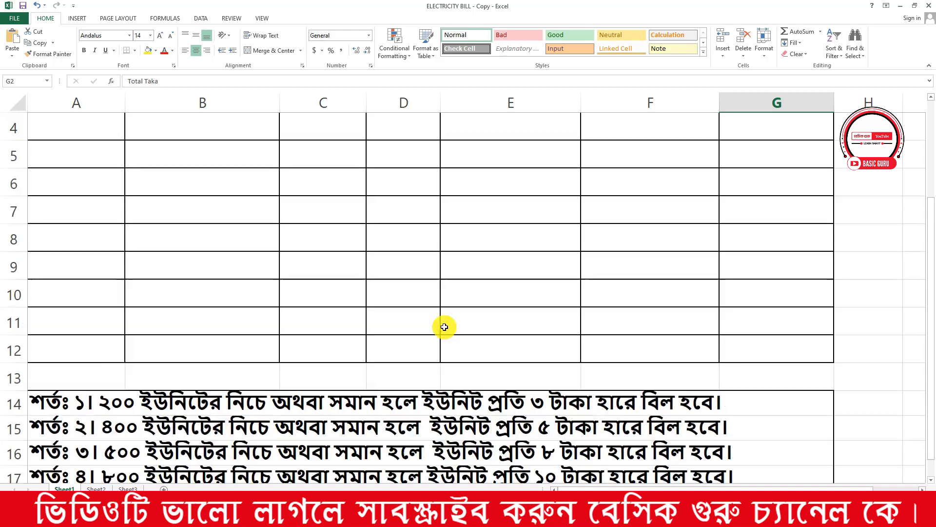
scroll(445, 326, up, 1)
Enter meter numbers 12001 and 12002 in A3:A4 and fill the series down to A12.
click(106, 209)
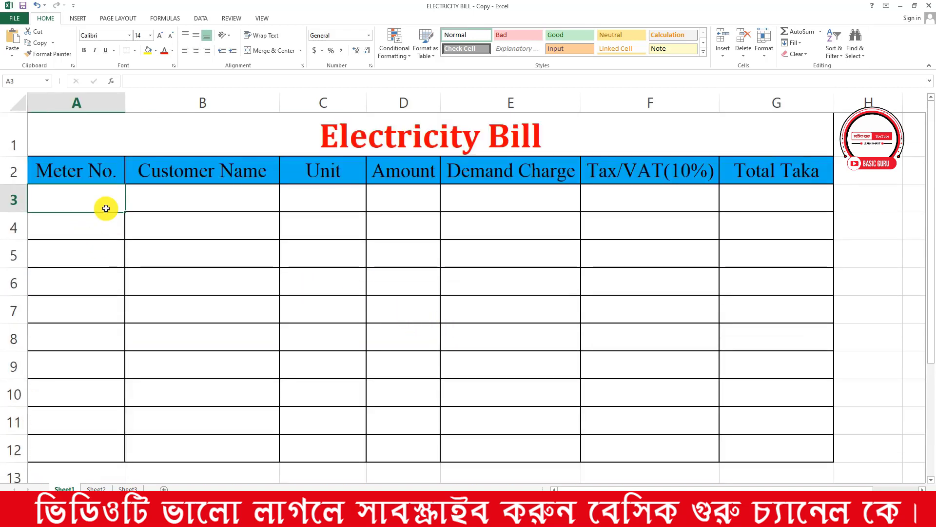
text(12)
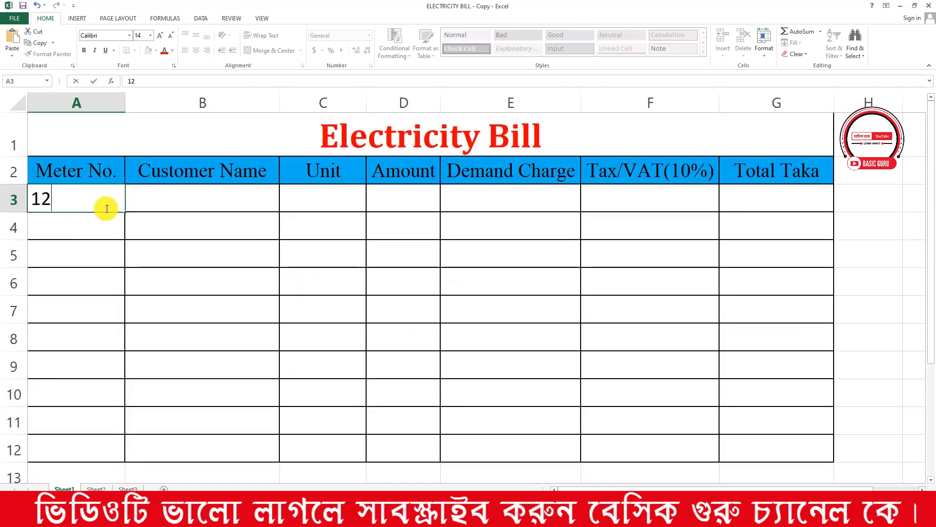
text(001)
click(97, 234)
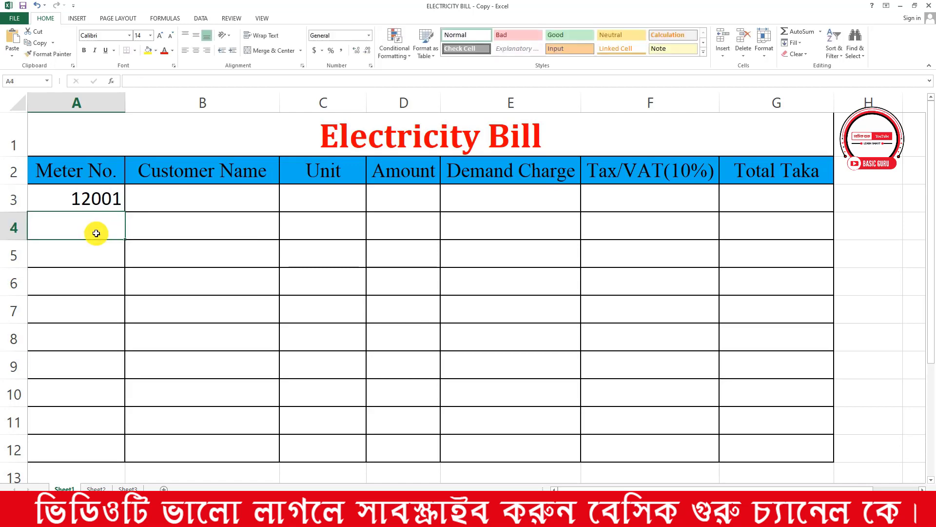
text(12)
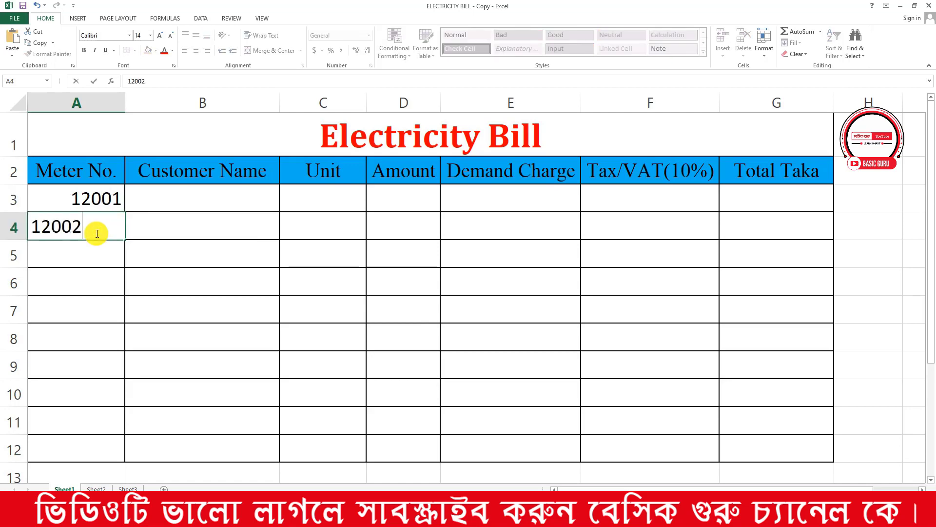
text(002)
key(Return)
drag(103, 198, 98, 451)
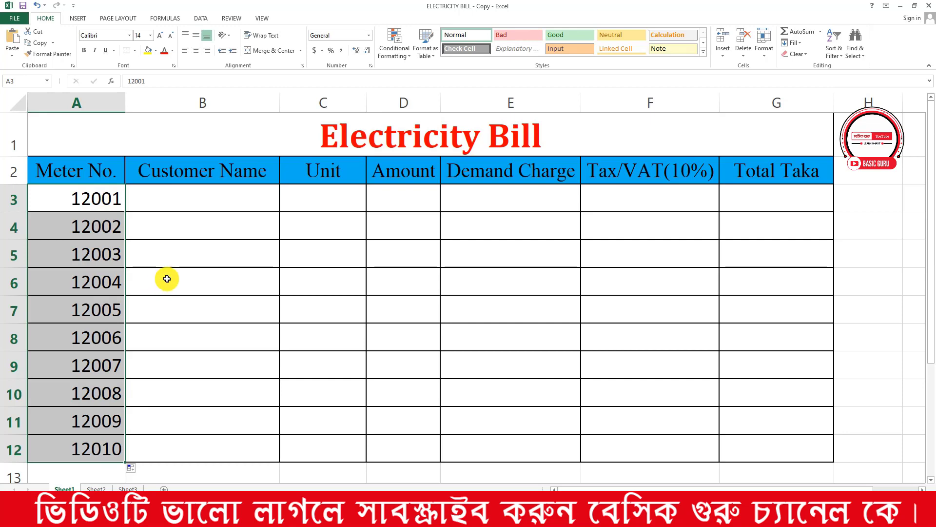
Enter the first five customers' names in capital letters in the Customer Name column, cells B3 to B7.
click(177, 201)
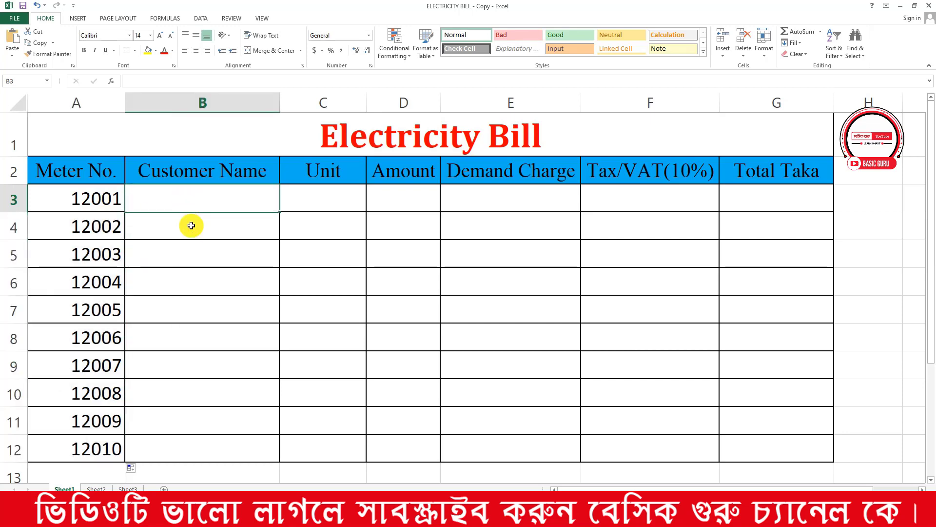
text(ab)
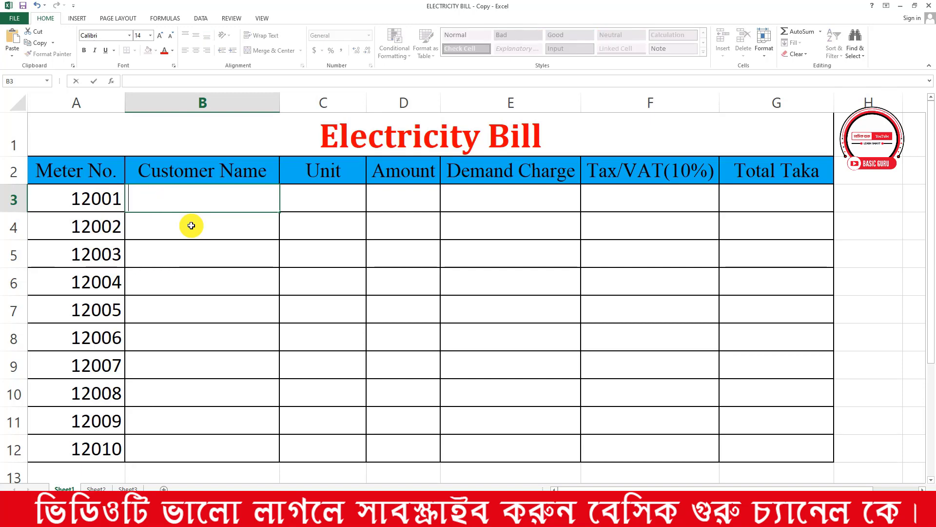
text(ABIR)
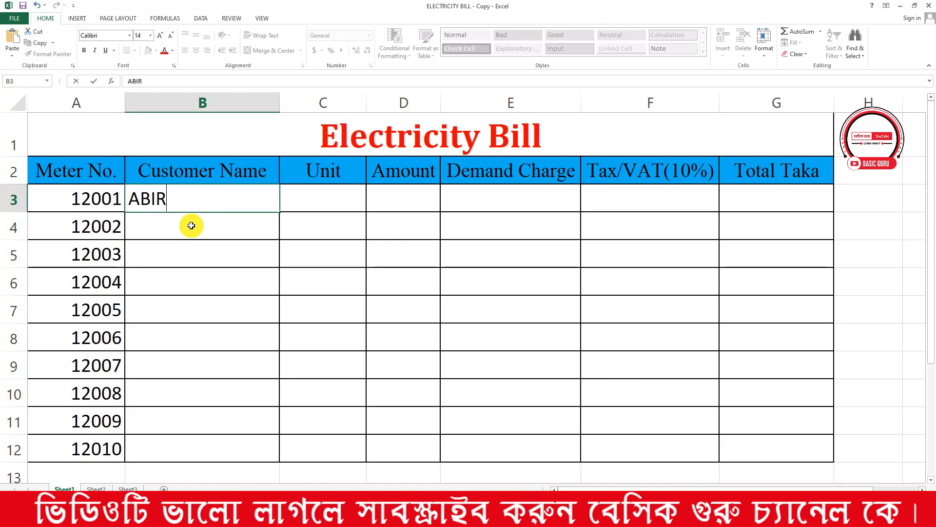
key(Return)
text(HANIF)
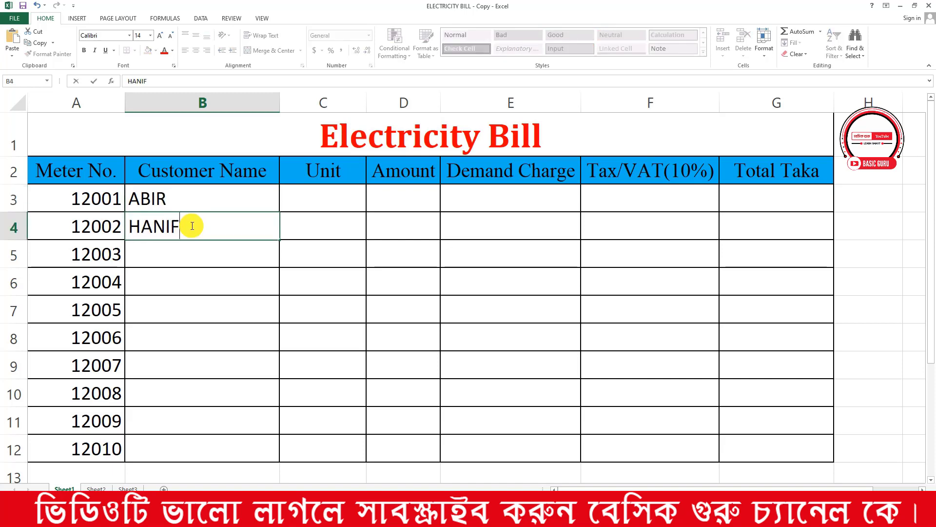
key(Return)
text(MANIK)
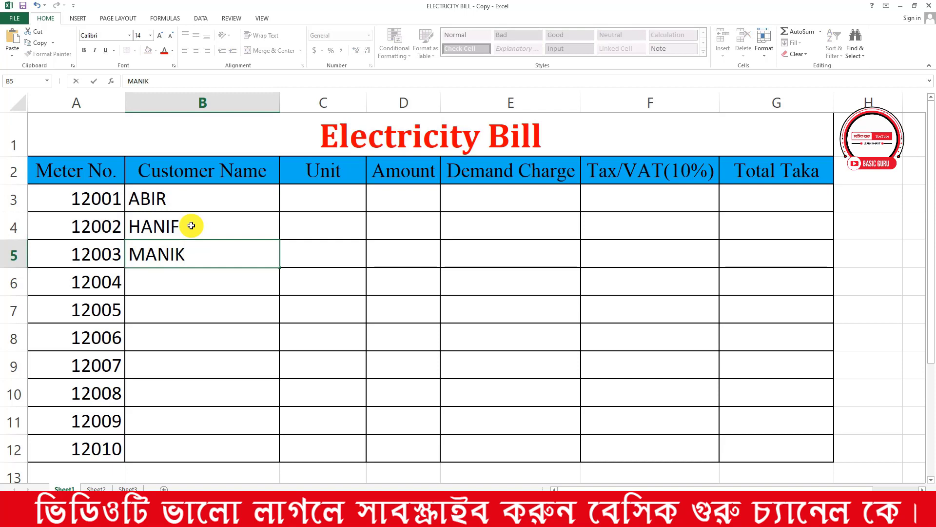
key(Return)
text(ANIK)
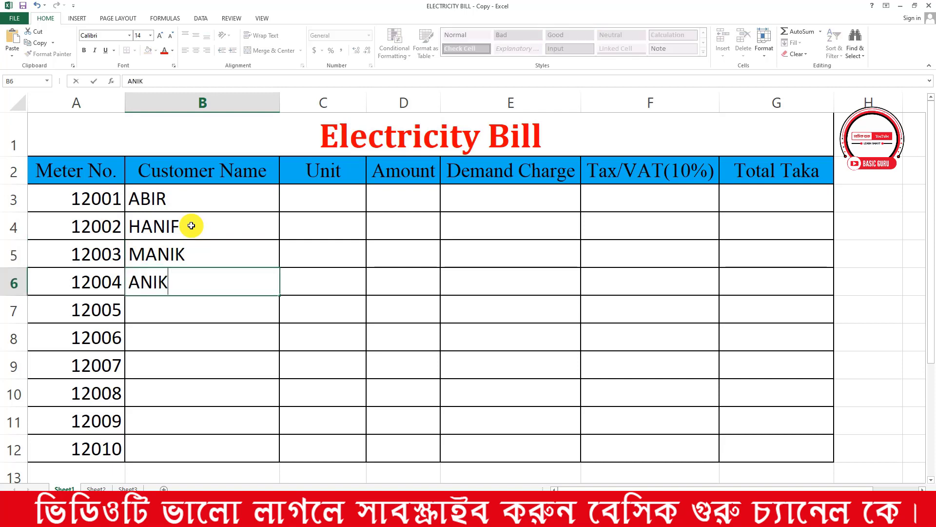
key(Return)
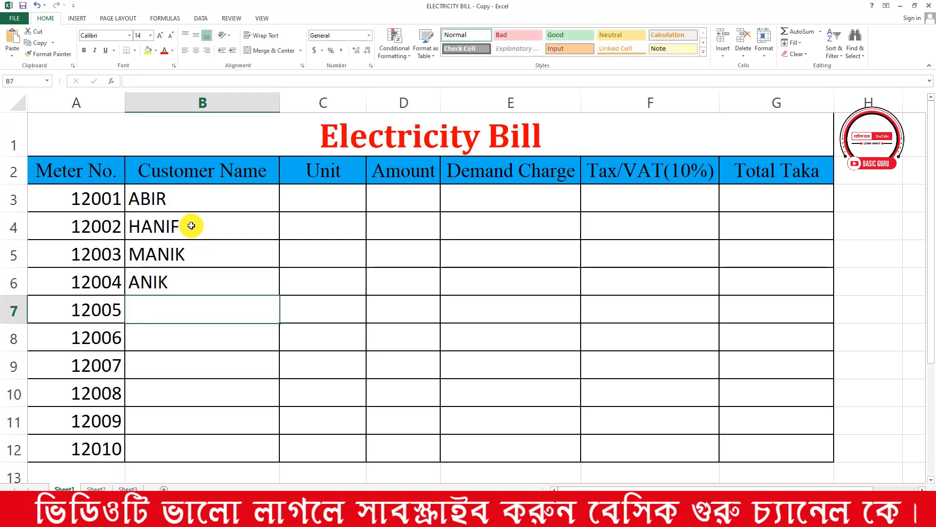
text(TANHA)
key(Return)
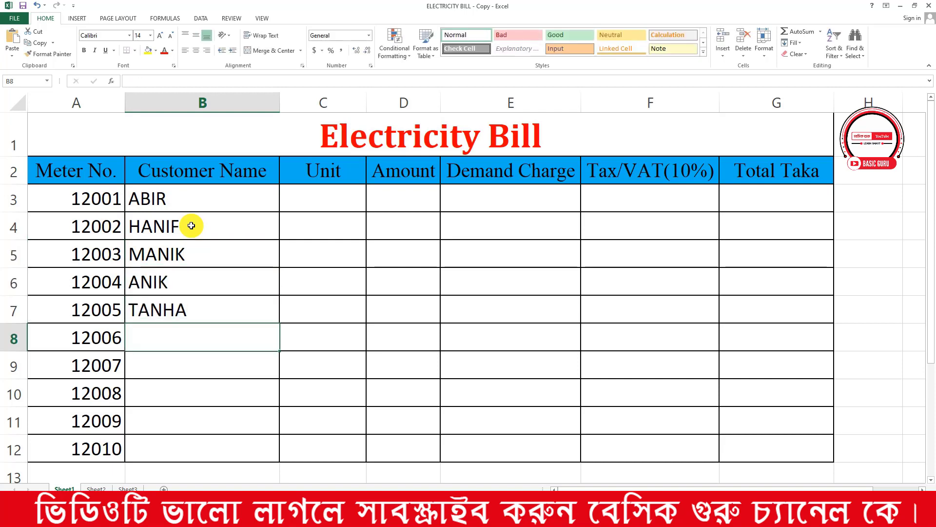
Enter the remaining five customers' names in capital letters in the Customer Name column, cells B8 to B12.
text(MIM)
key(Return)
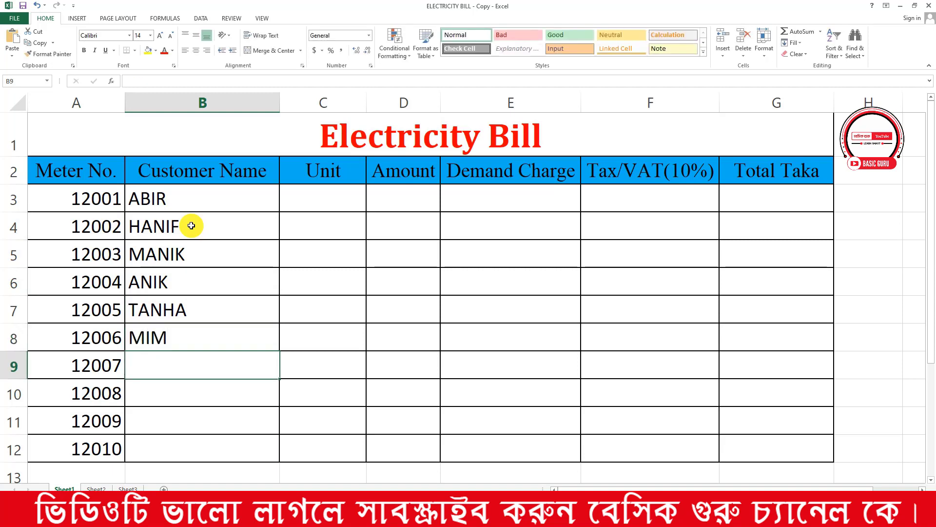
text(KALIM)
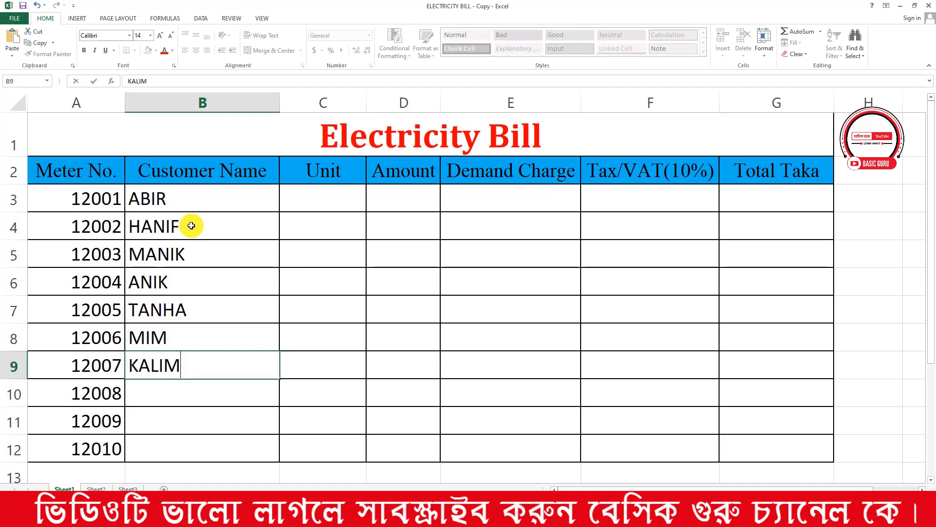
key(Return)
text(A)
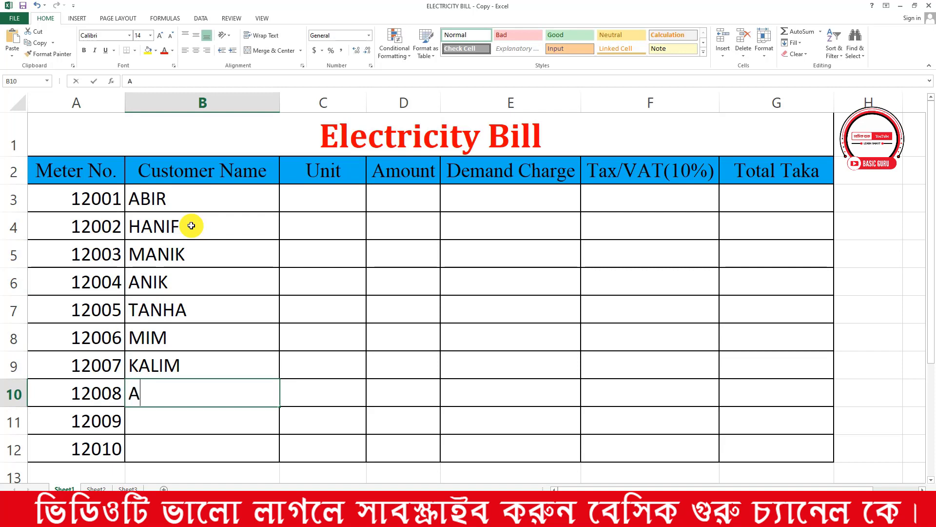
text(JJU)
key(Return)
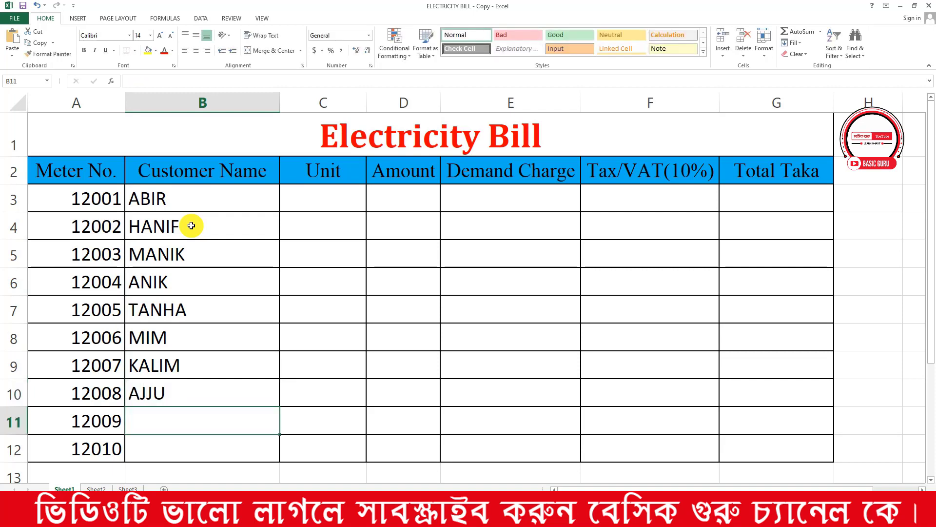
text(MUNIA)
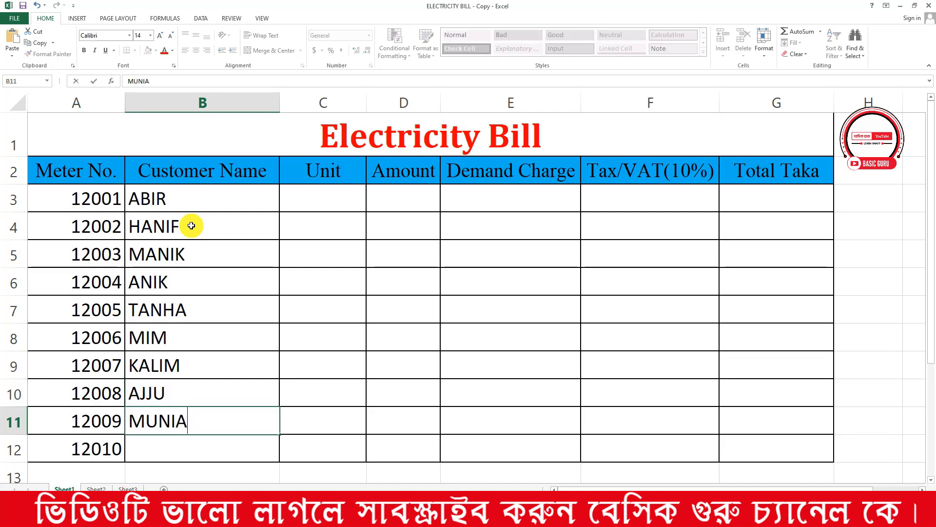
key(Return)
text(HABIB)
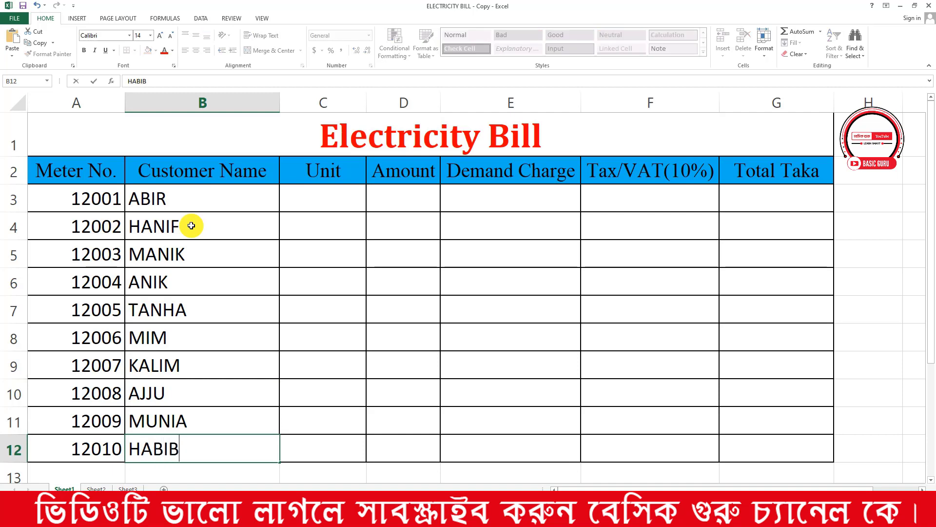
Enter the consumed units 250, 600, 350, 450 and 120 in the Unit column, cells C3 to C7.
click(336, 201)
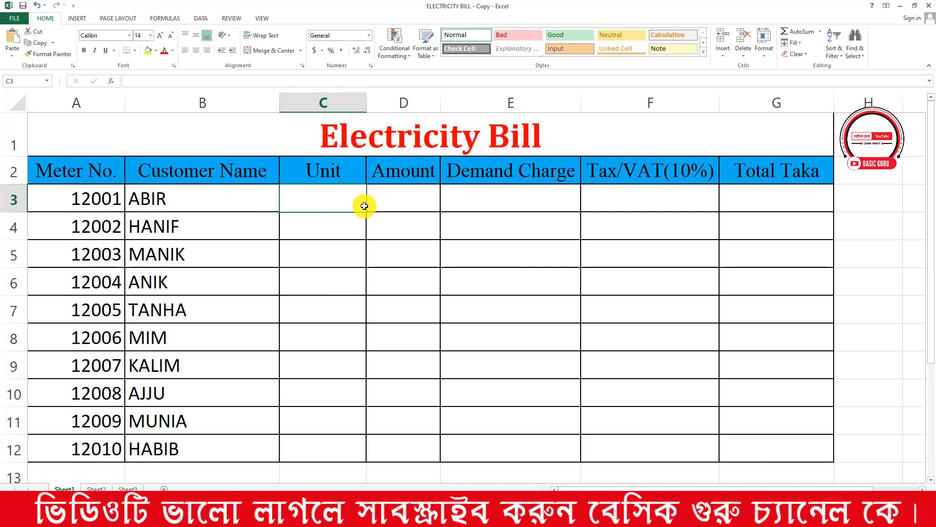
text(250)
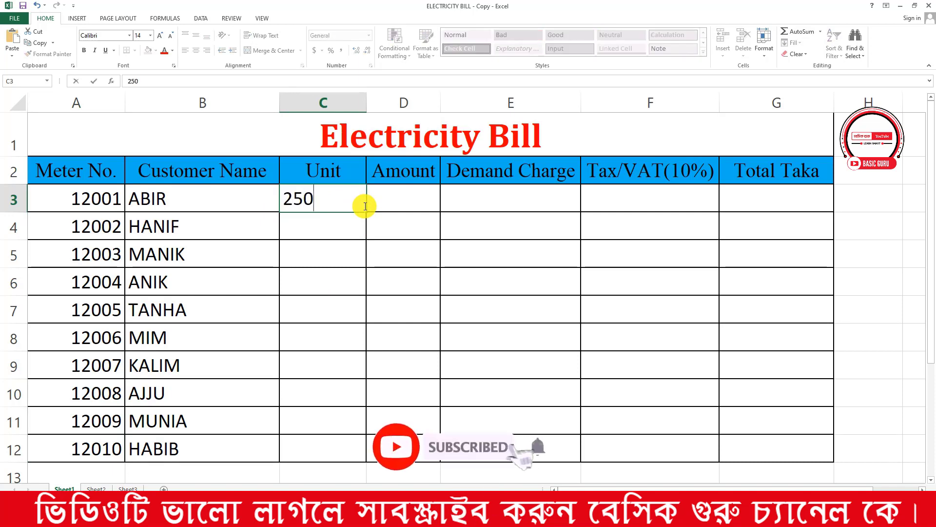
key(Return)
text(600)
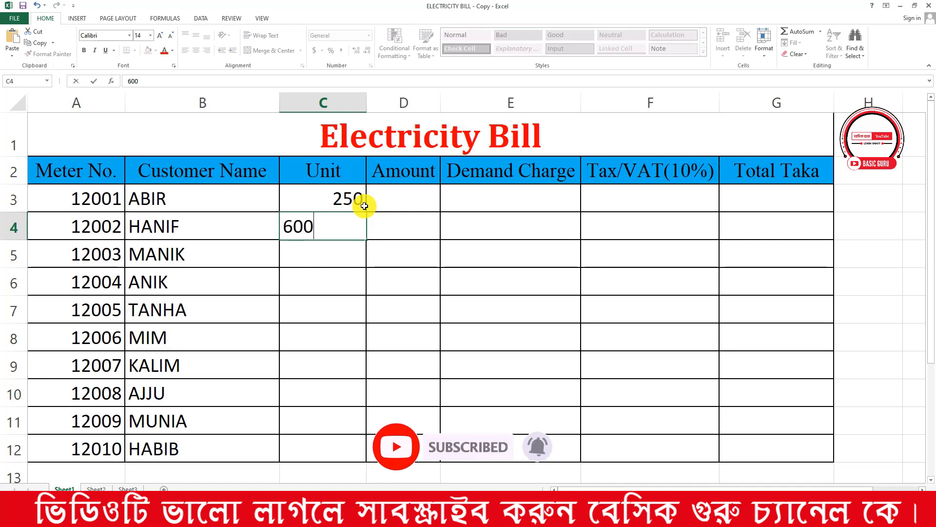
key(Return)
text(350)
key(Return)
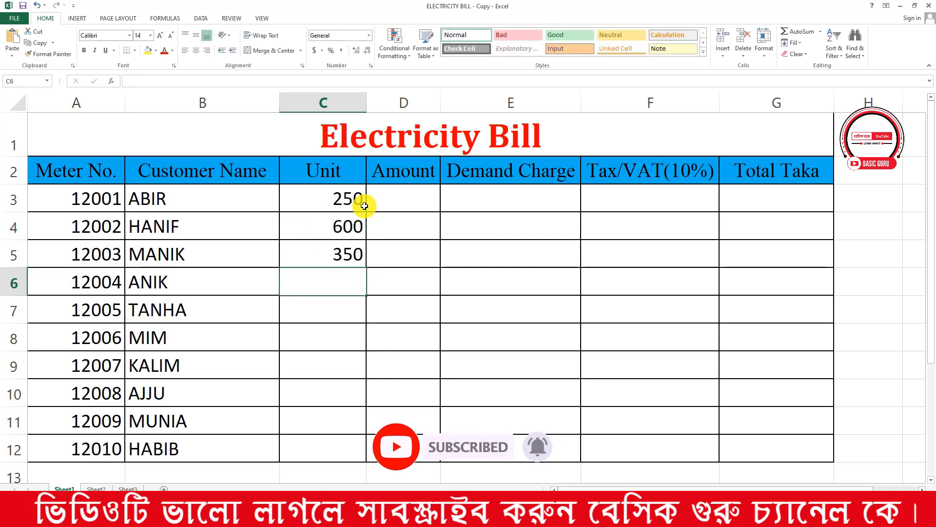
text(450)
key(Return)
text(120)
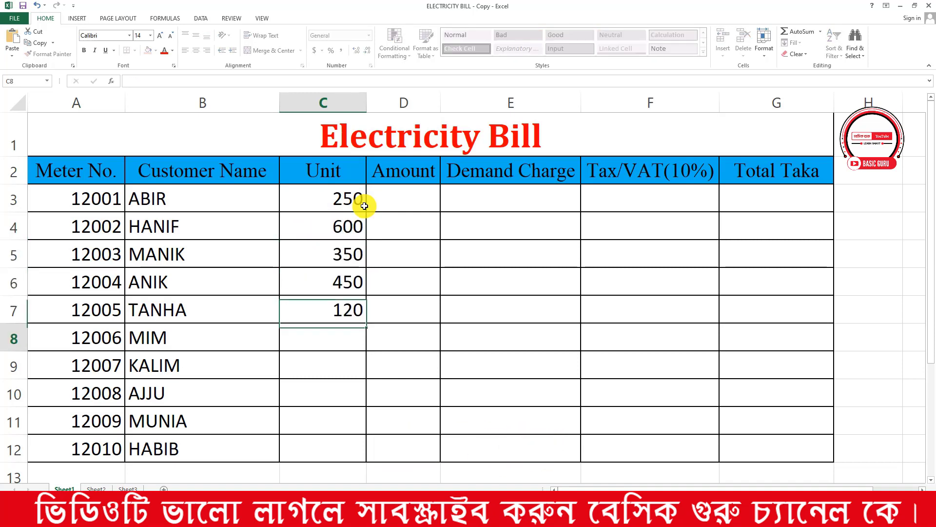
key(Return)
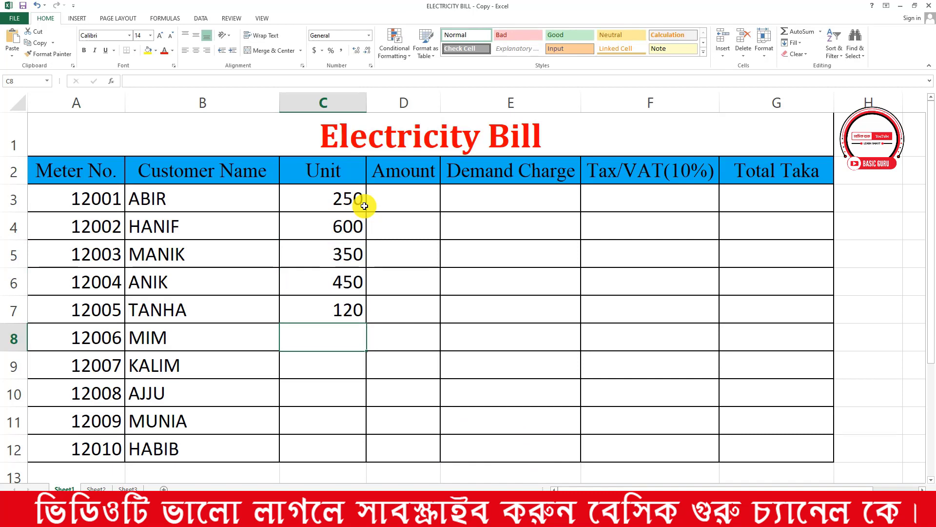
Enter the consumed units 500, 520, 320, 450 and 320 in the Unit column, cells C8 to C12.
text(500)
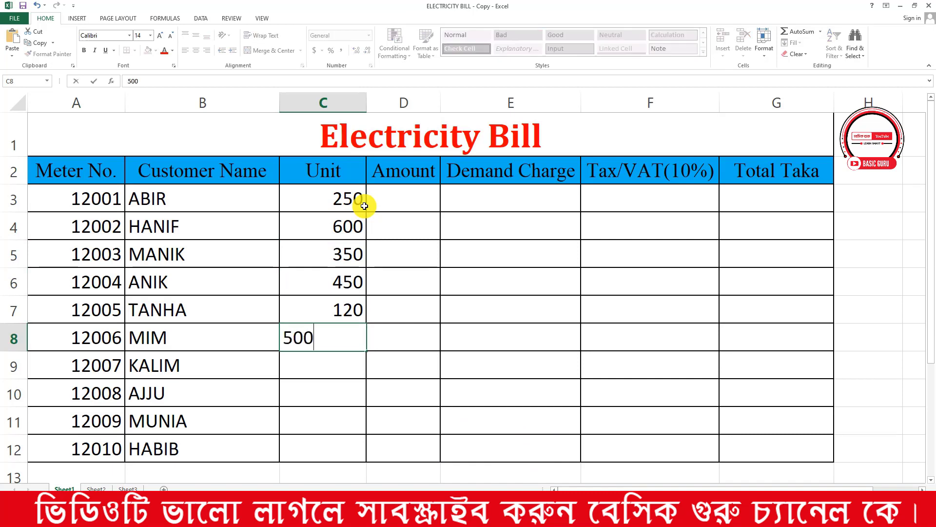
key(Return)
text(520)
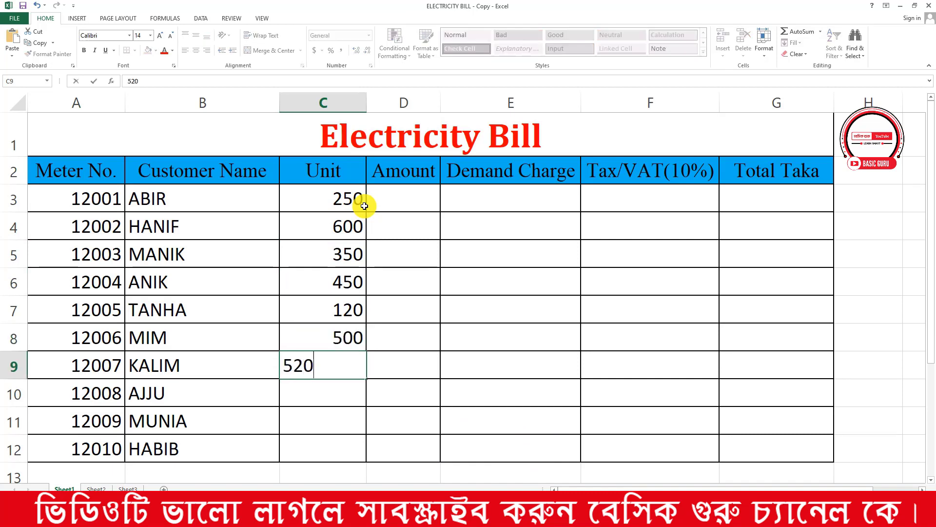
key(Return)
text(320)
key(Return)
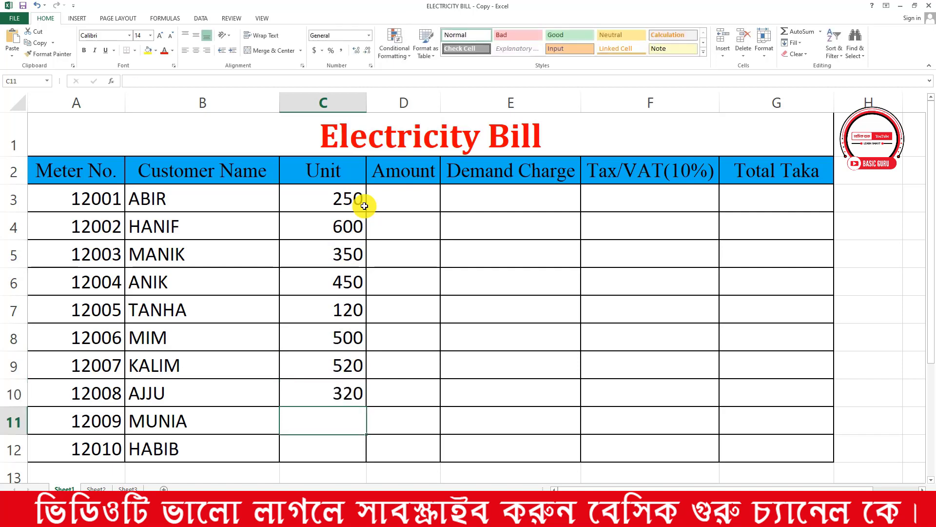
text(450)
key(Return)
text(320)
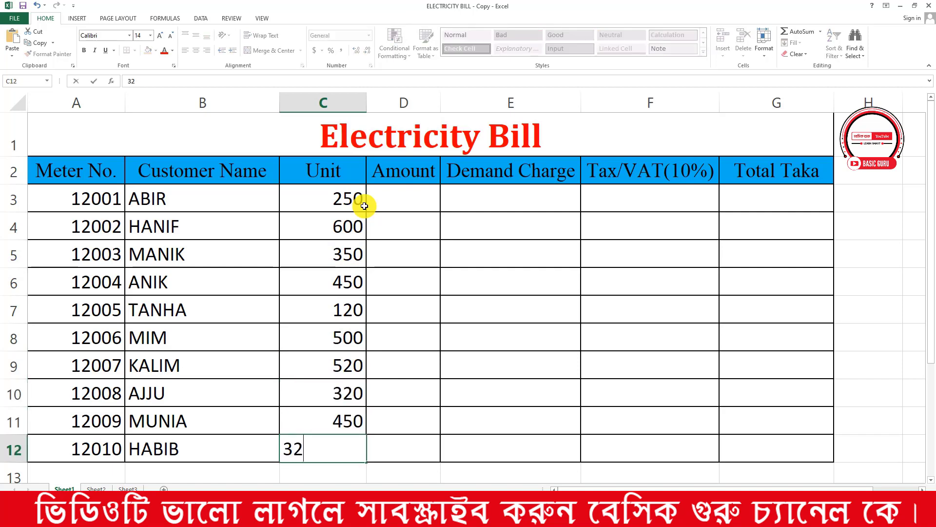
key(Return)
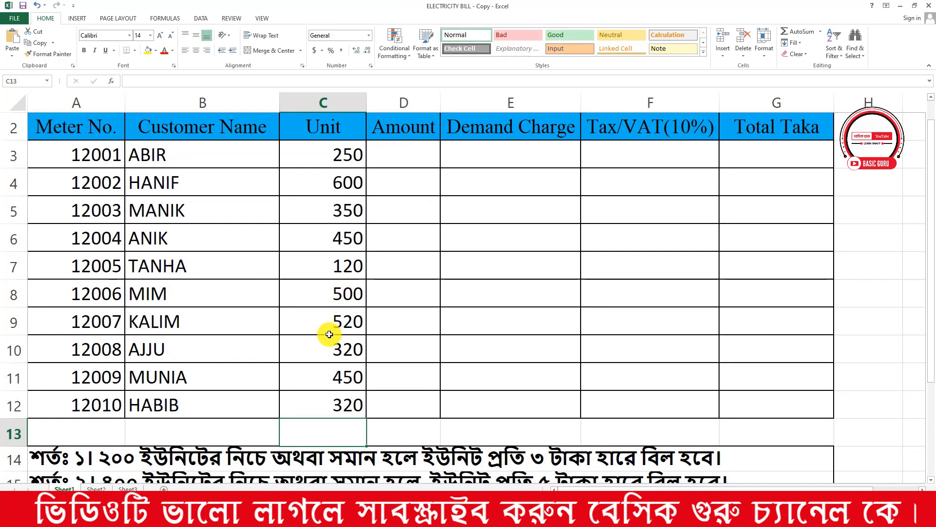
Extend the meter number series to A13 and enter an eleventh customer's name in capital letters in B13.
click(97, 421)
click(120, 408)
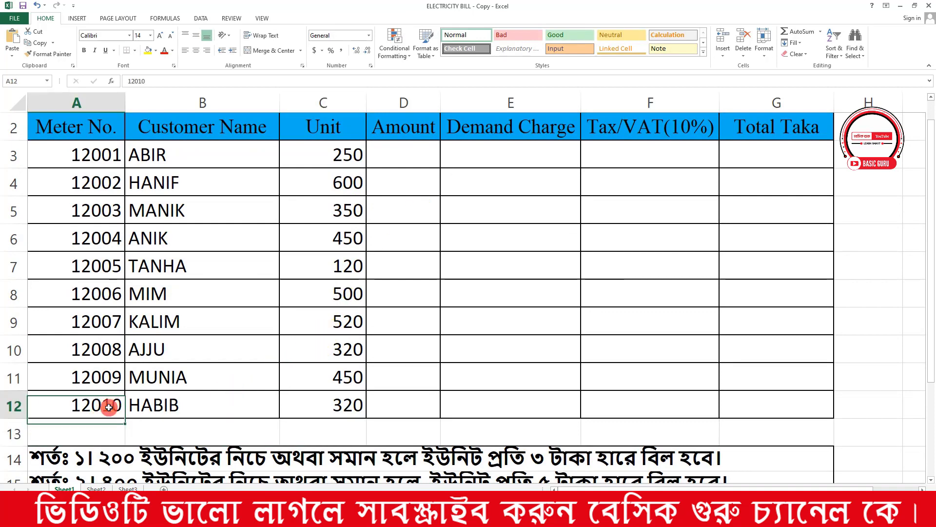
drag(121, 377, 147, 431)
click(226, 410)
click(218, 439)
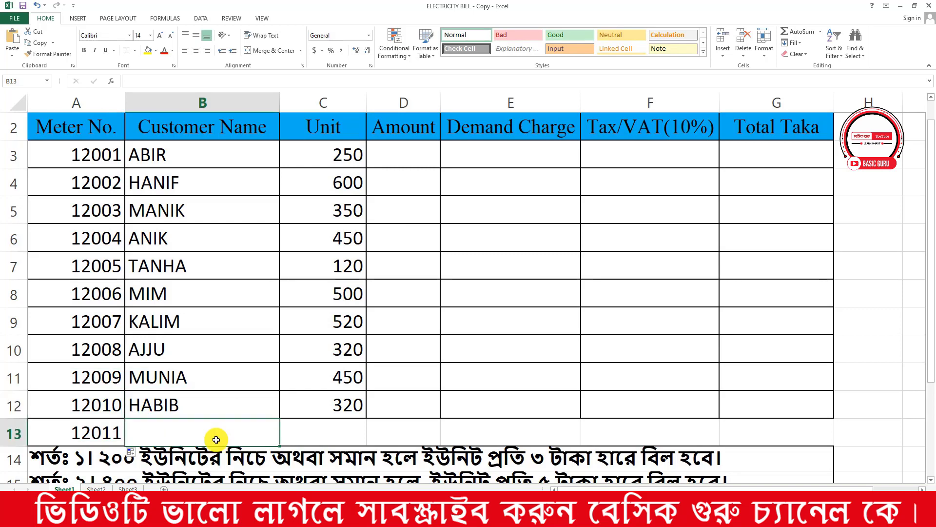
text(TAN)
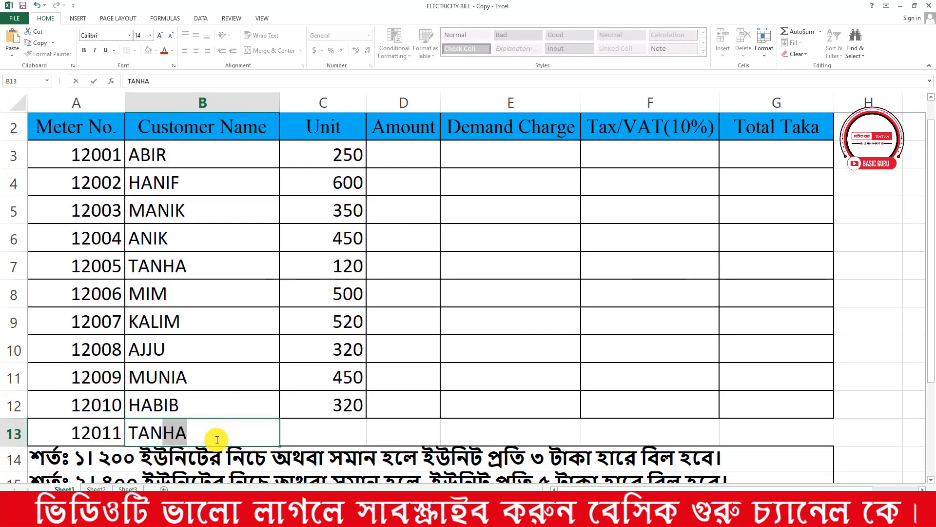
text(VIR)
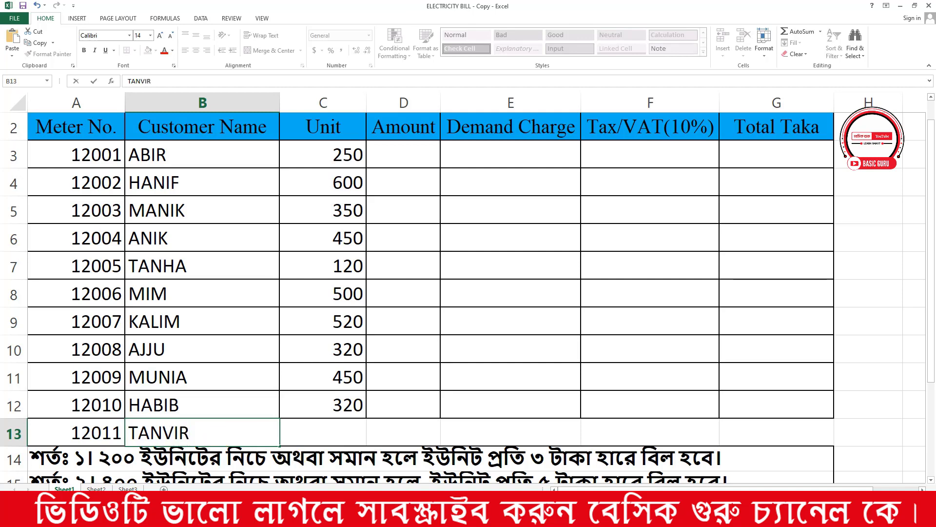
Clear the extra meter number and customer name from cells A13:B13.
click(351, 415)
drag(230, 436, 115, 429)
key(Delete)
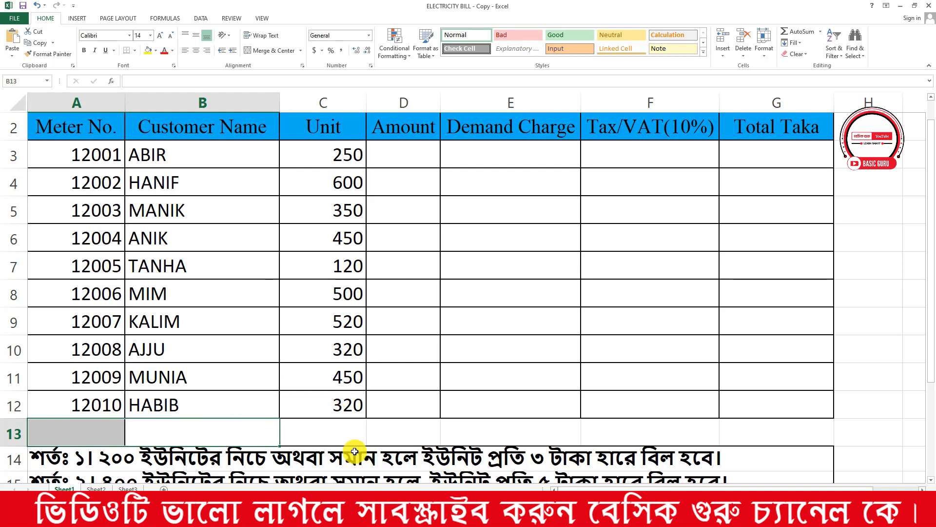
Start the Amount formula in D3 with an IF that tests C3<=200 and returns C3*3 when true.
click(429, 158)
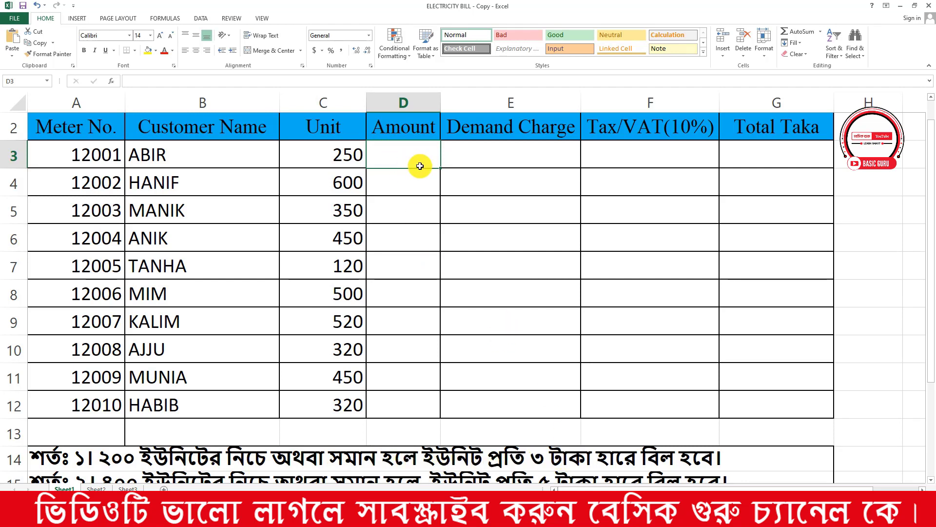
click(447, 153)
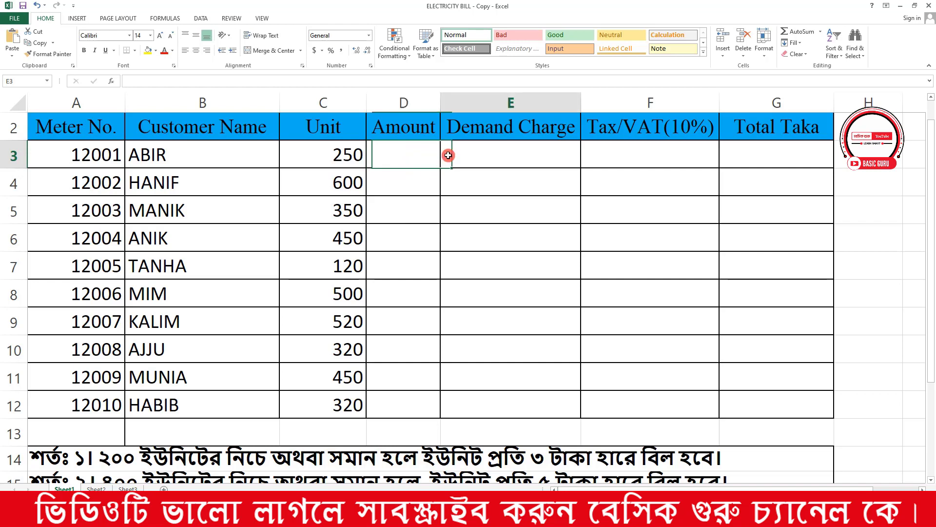
click(433, 148)
text(=)
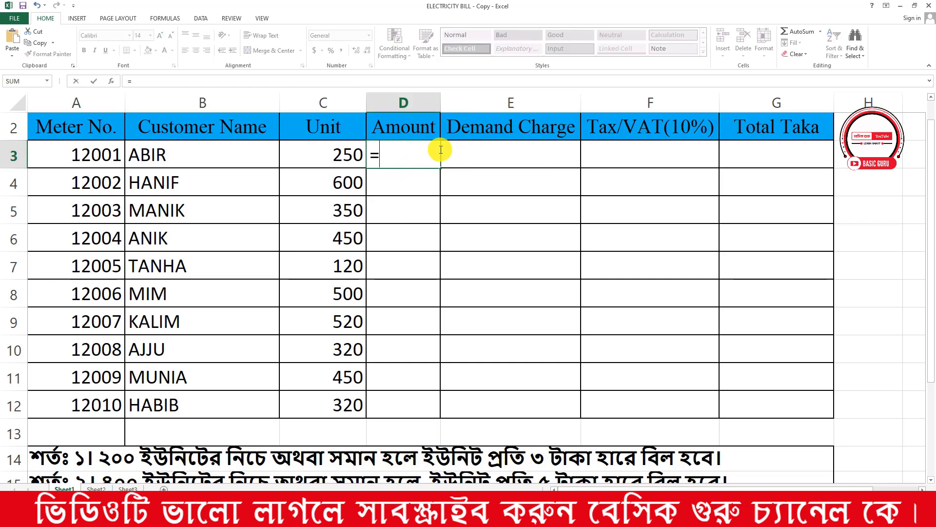
text(IF)
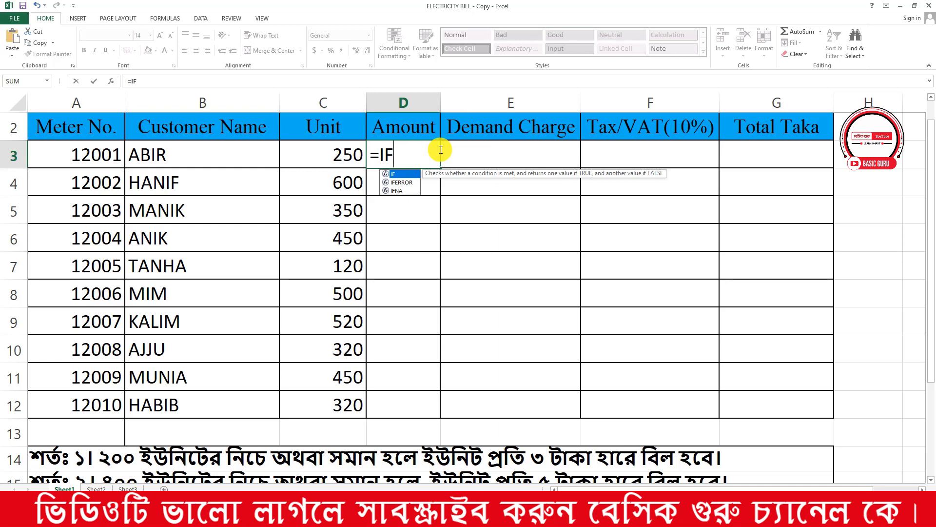
text(()
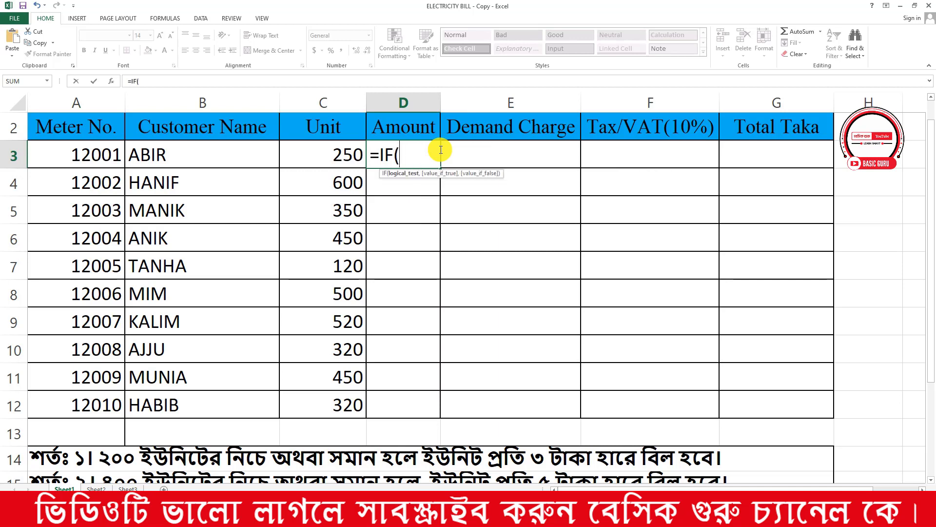
click(333, 158)
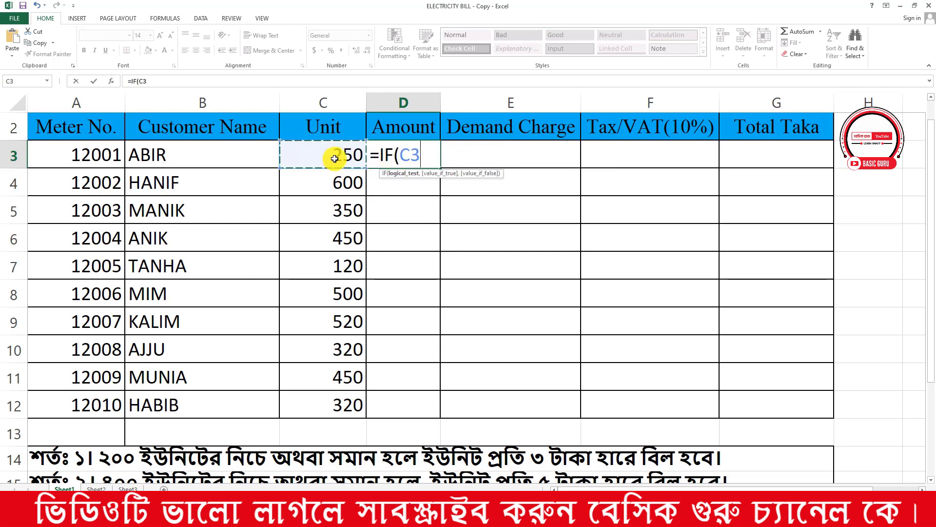
text(<=2)
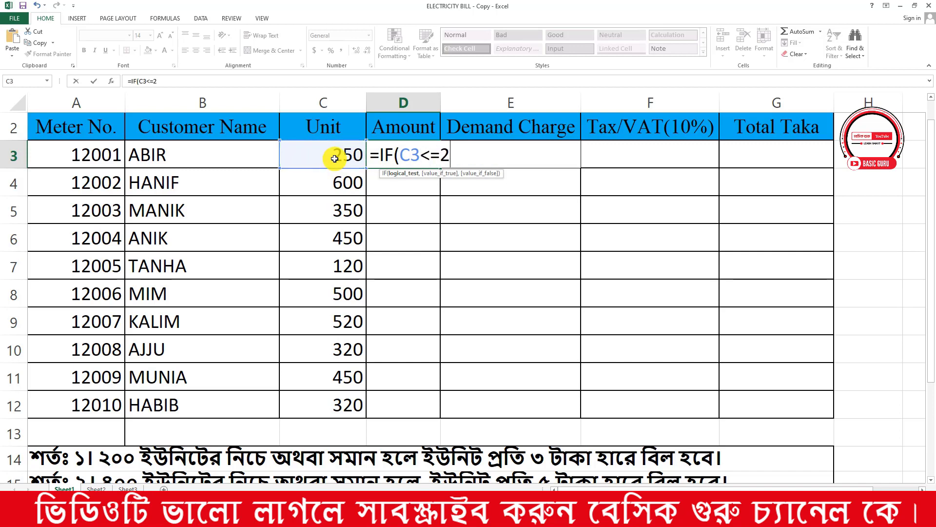
text(00)
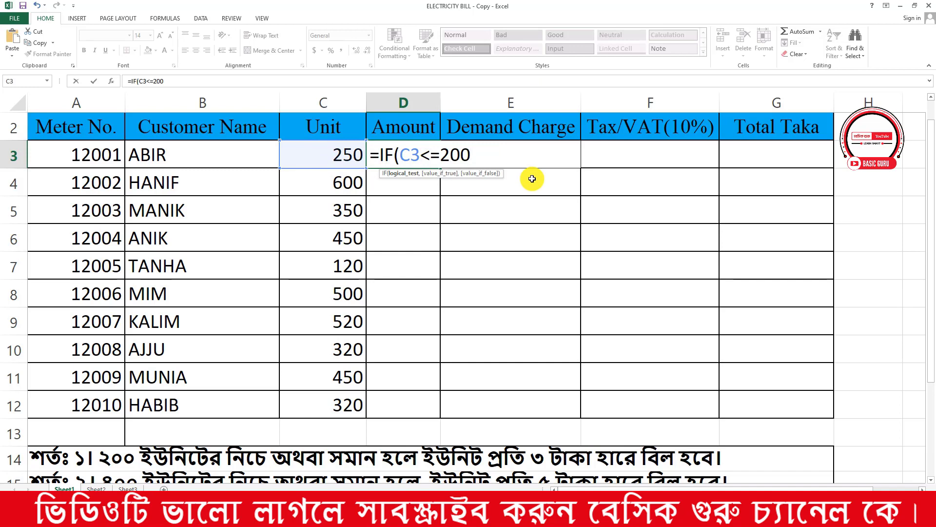
text(,)
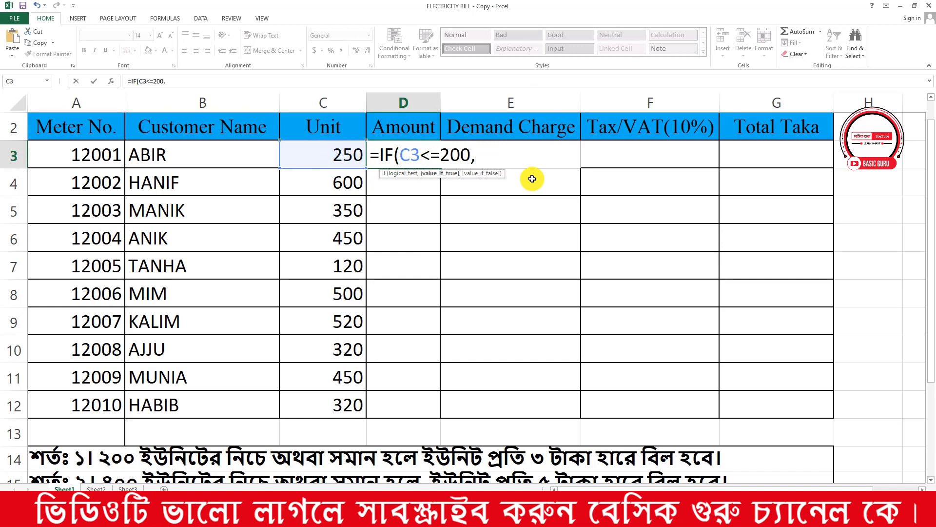
click(353, 150)
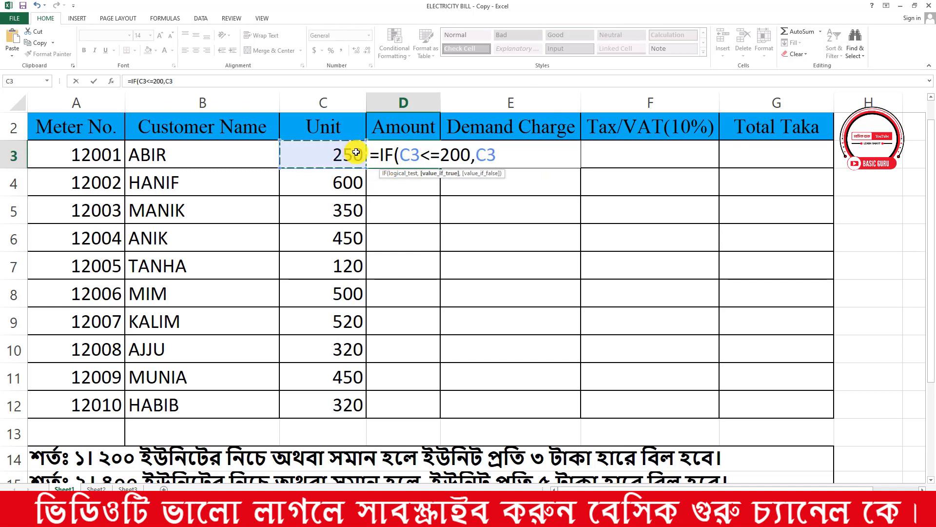
text(*)
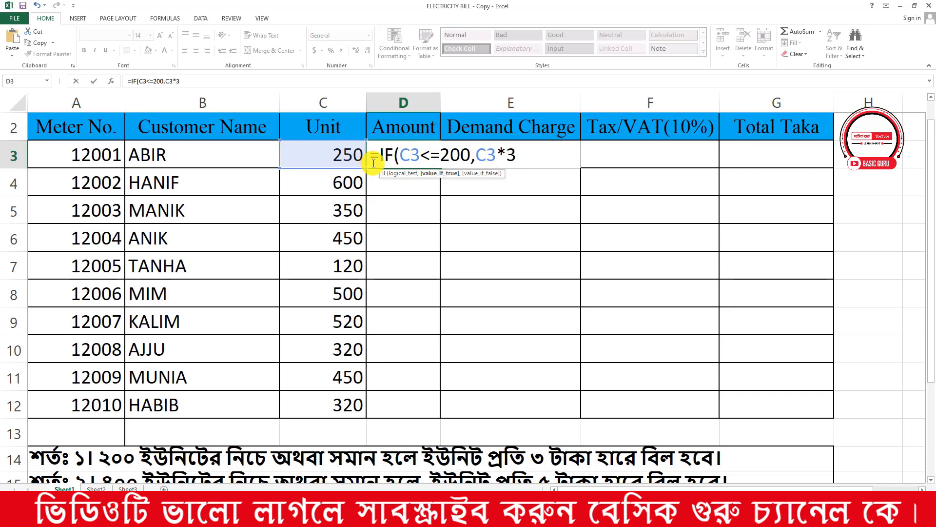
Nest a second IF as the false value of the D3 formula, with the test C3<=4000.
text(,)
text(IF)
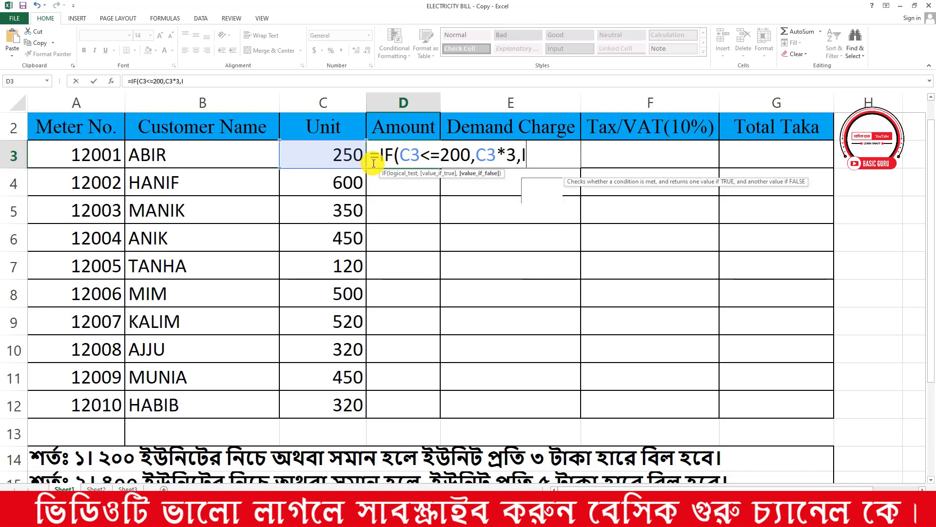
text(()
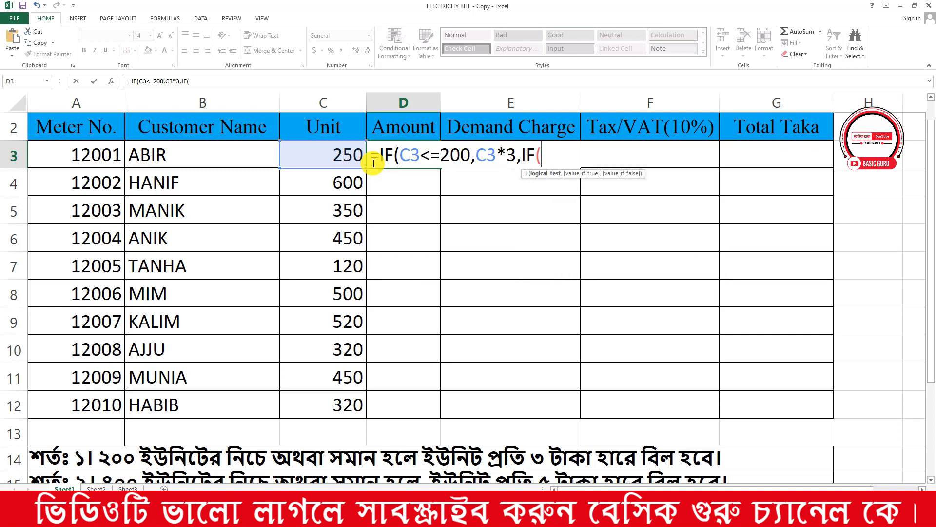
scroll(476, 231, down, 1)
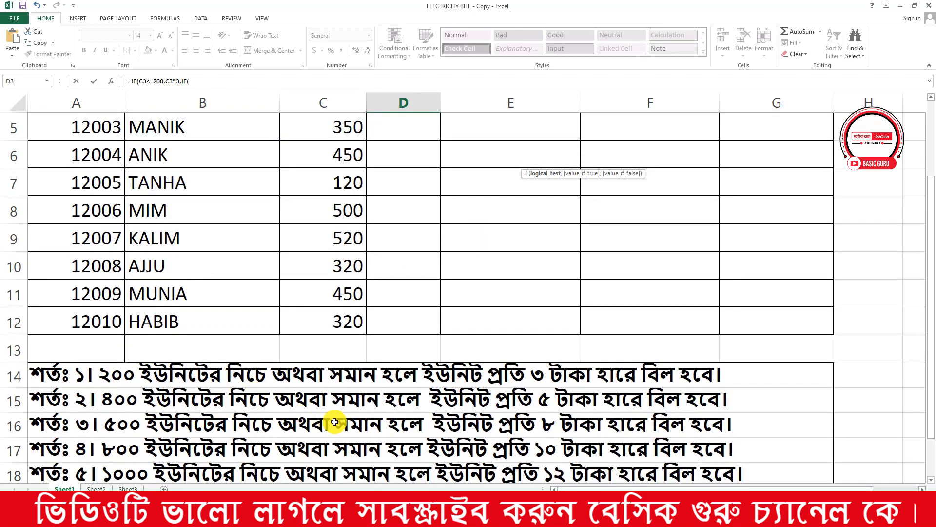
scroll(518, 372, up, 2)
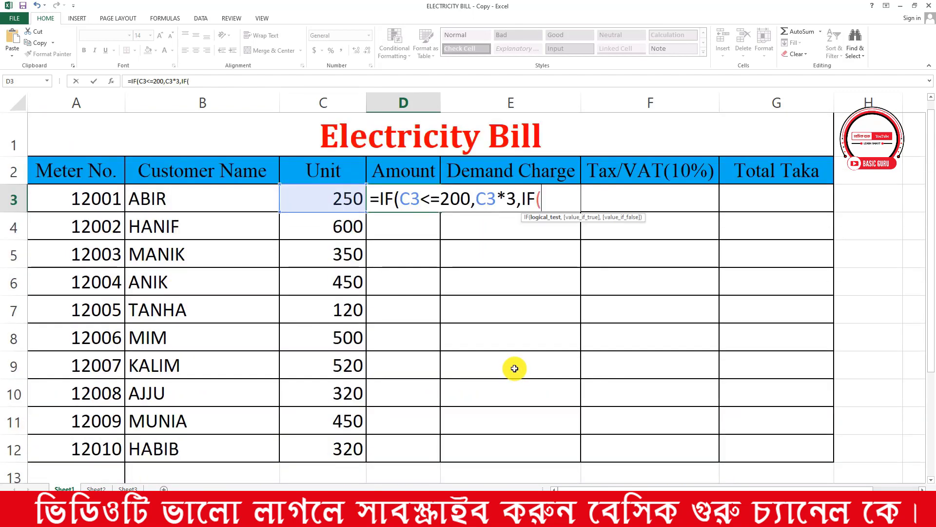
click(338, 199)
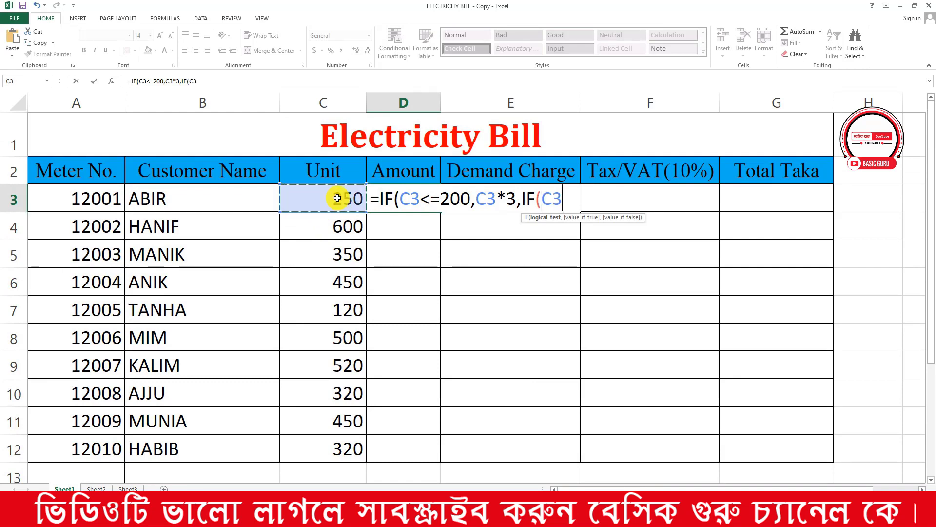
text(<)
scroll(337, 198, down, 1)
scroll(326, 237, up, 1)
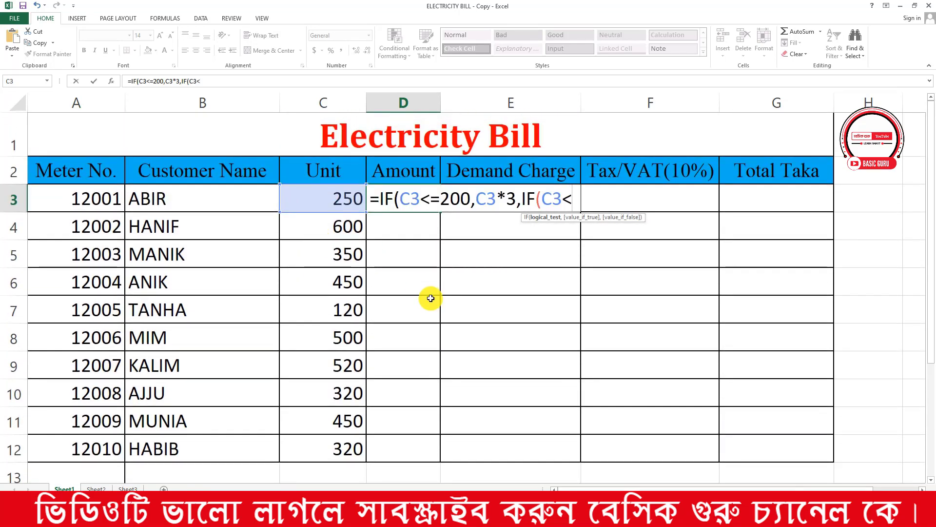
text(400)
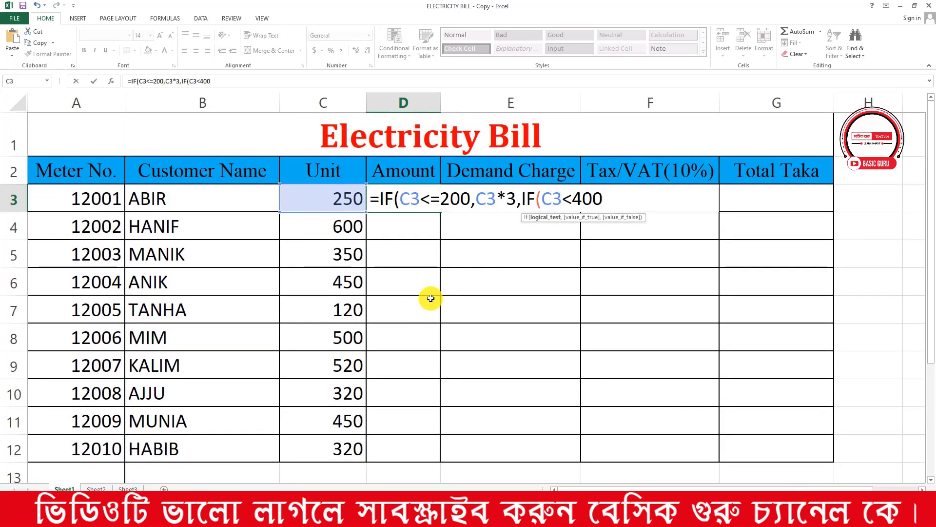
text(0)
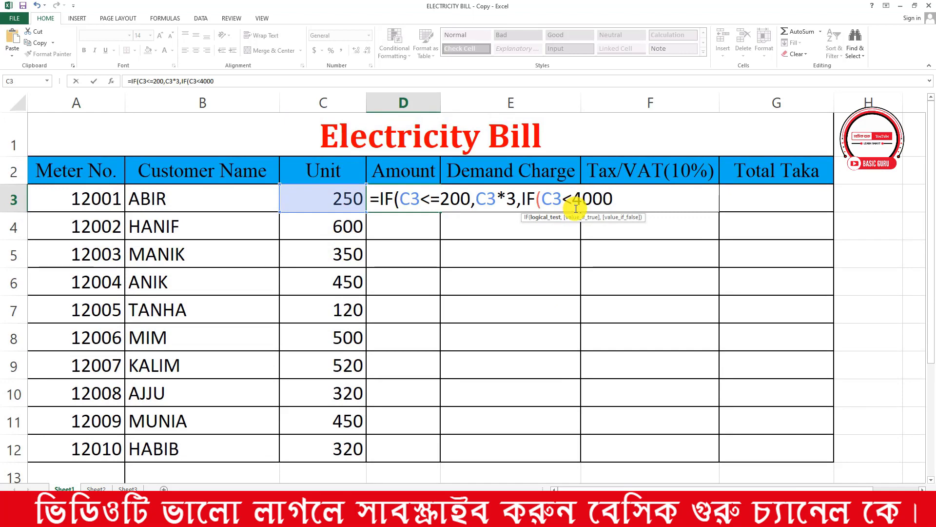
text(=)
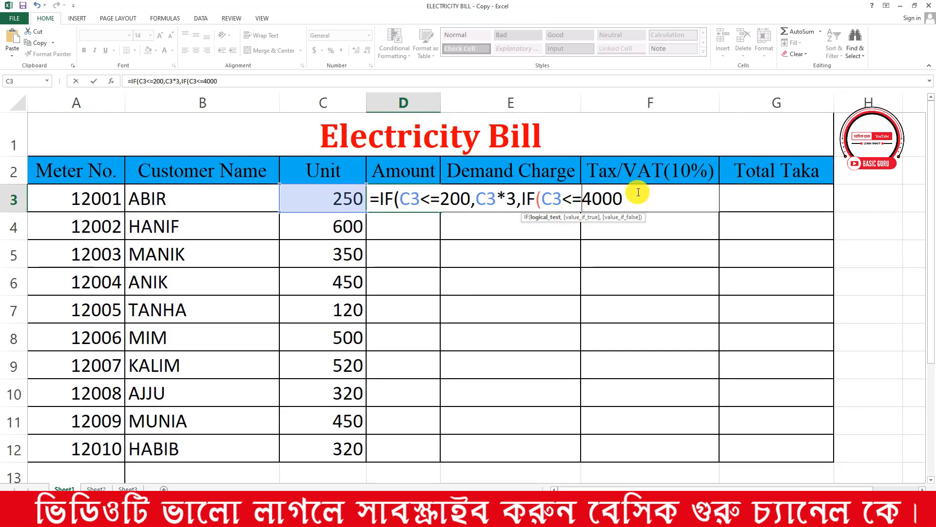
scroll(619, 298, down, 2)
scroll(567, 366, up, 2)
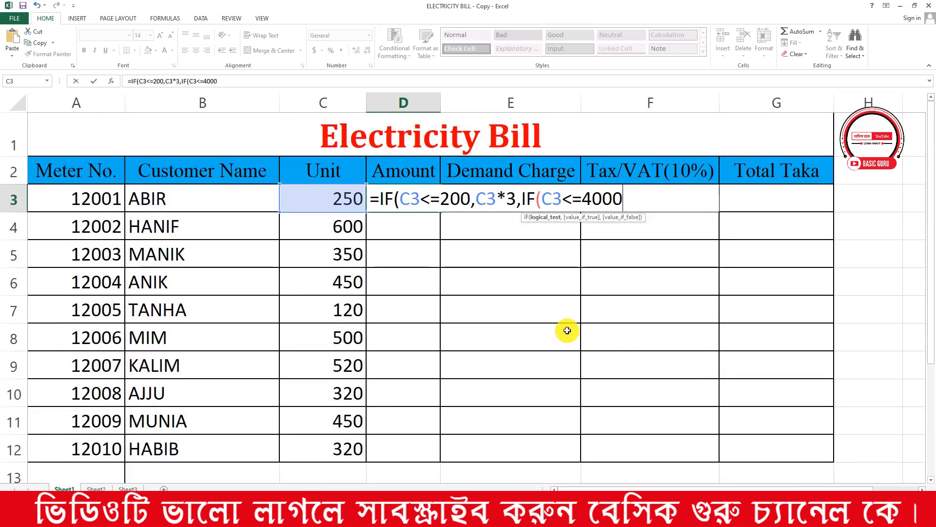
Give the second IF in the D3 formula C3*5 as its value if true.
text(,)
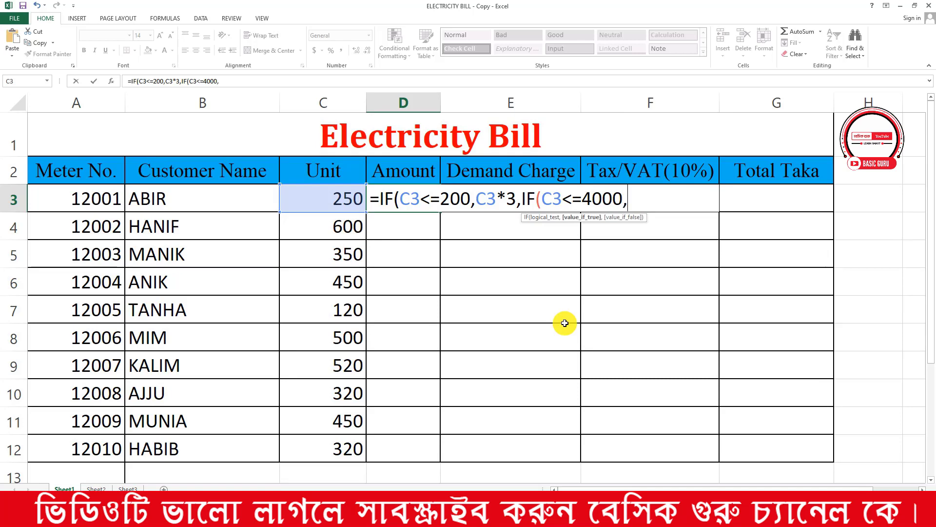
click(319, 198)
text(*)
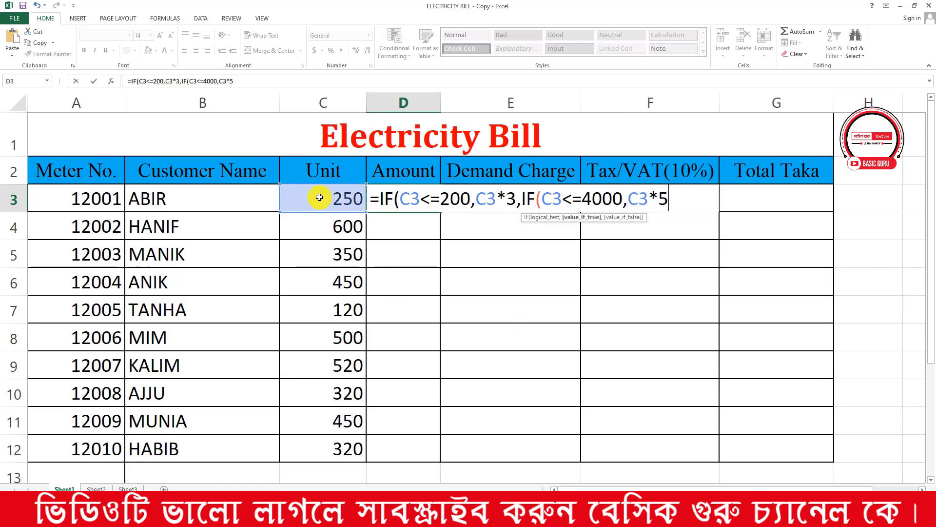
text(5,)
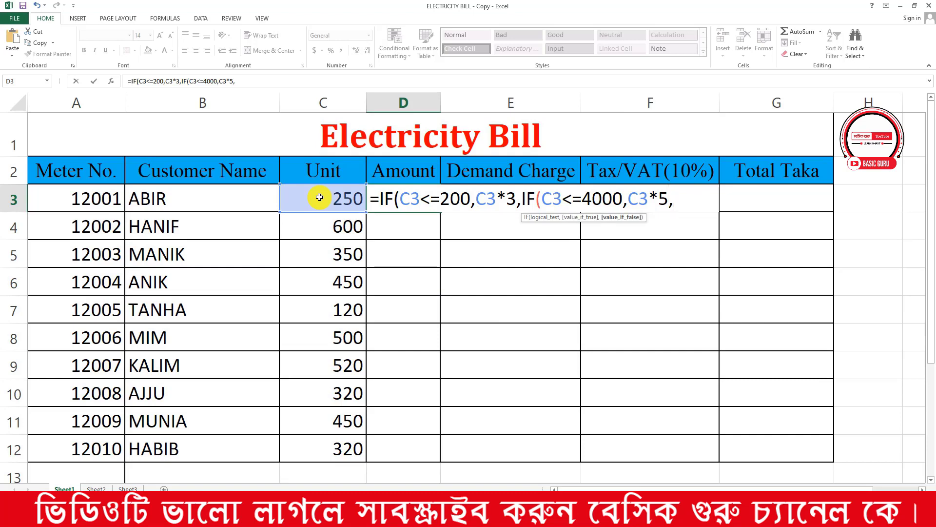
Nest a third IF as the second IF's false value in the D3 formula, with the test C3<=500.
text(IF)
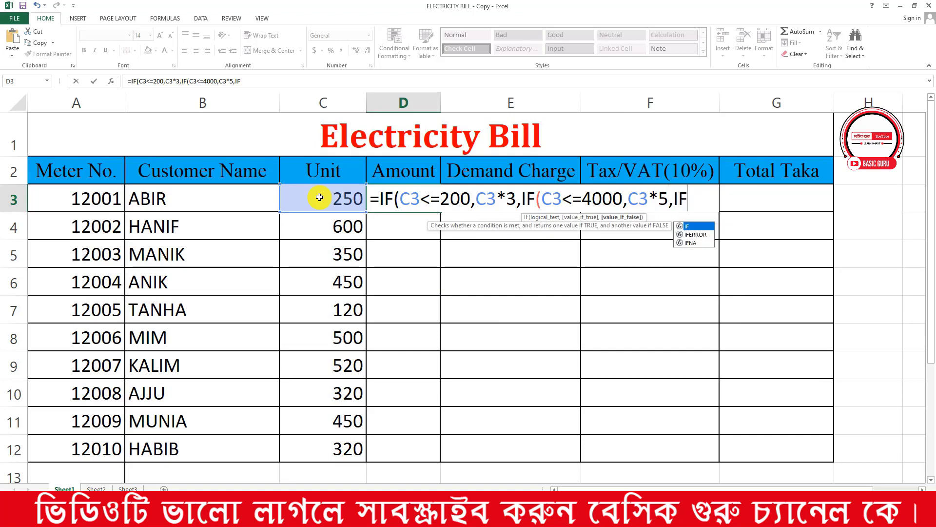
text(()
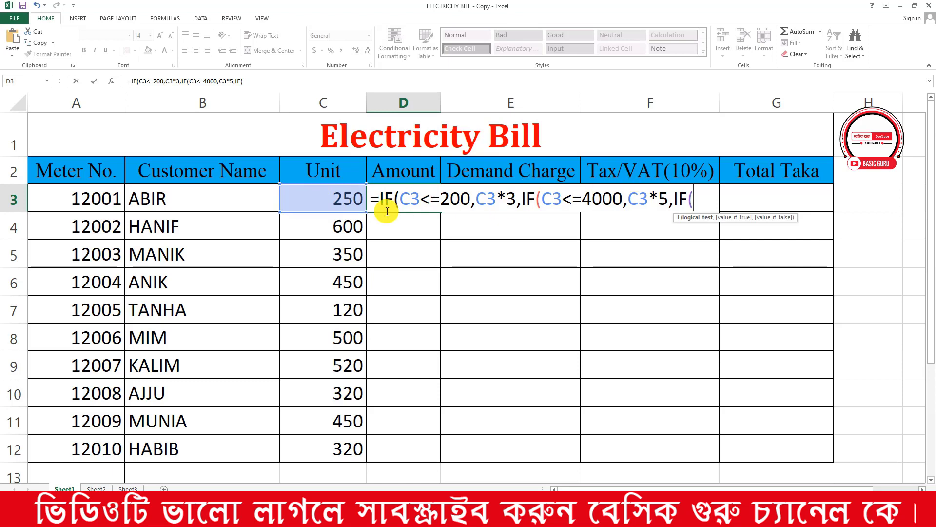
click(351, 201)
scroll(535, 306, down, 2)
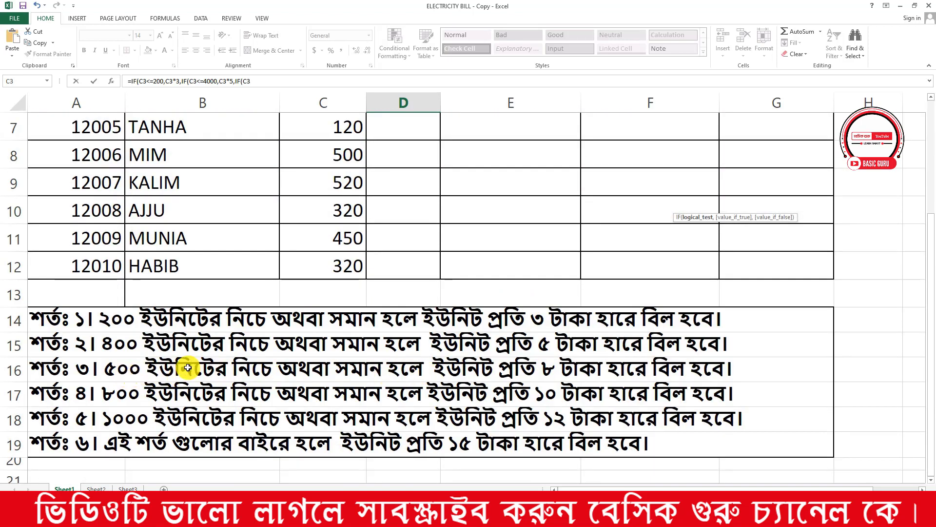
scroll(490, 349, up, 2)
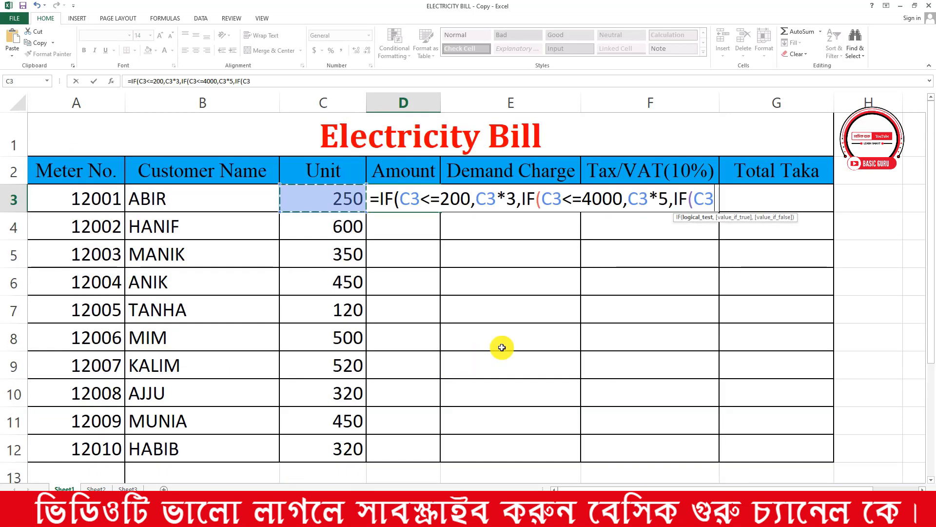
text(<)
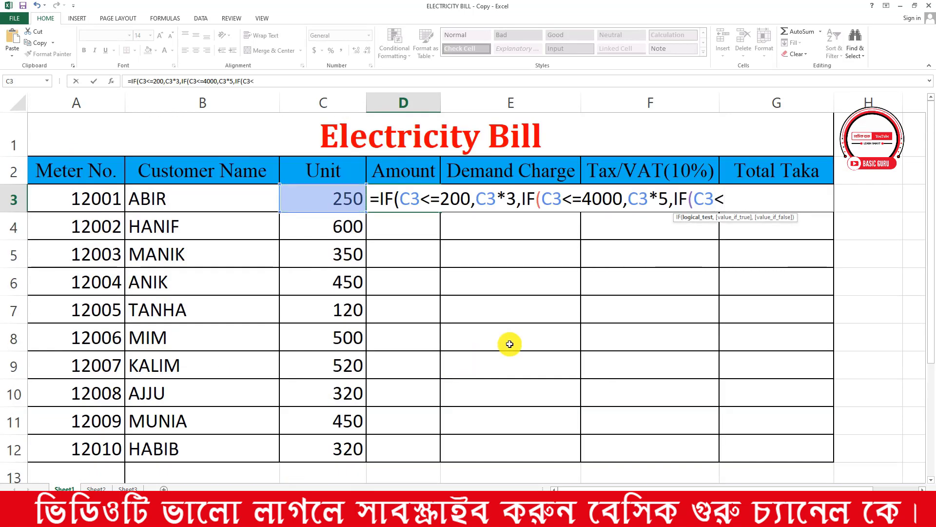
text(=500)
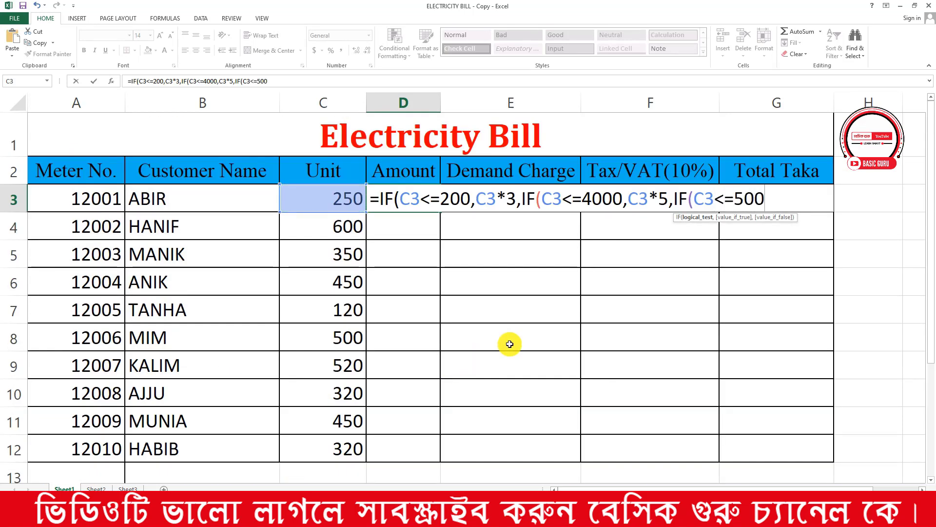
Make the third IF in the D3 formula return C3*8 when its test is true.
text(,)
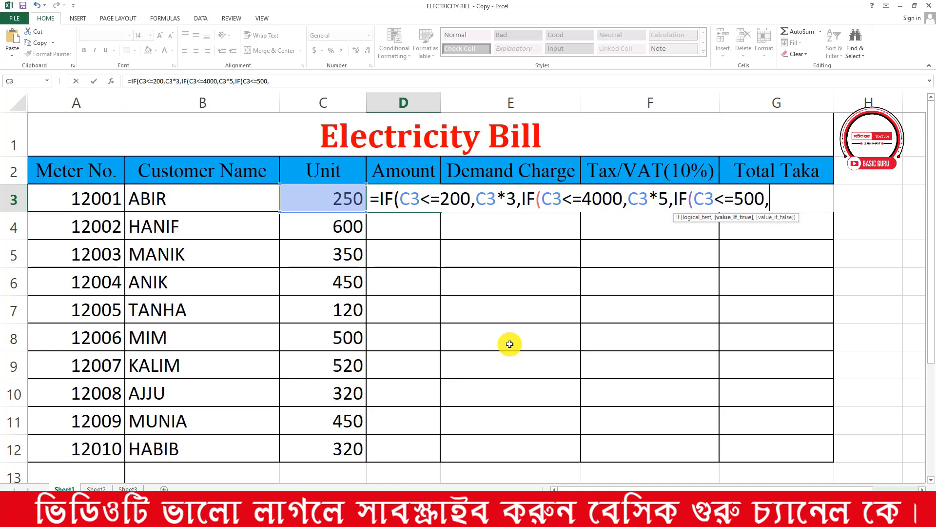
click(338, 204)
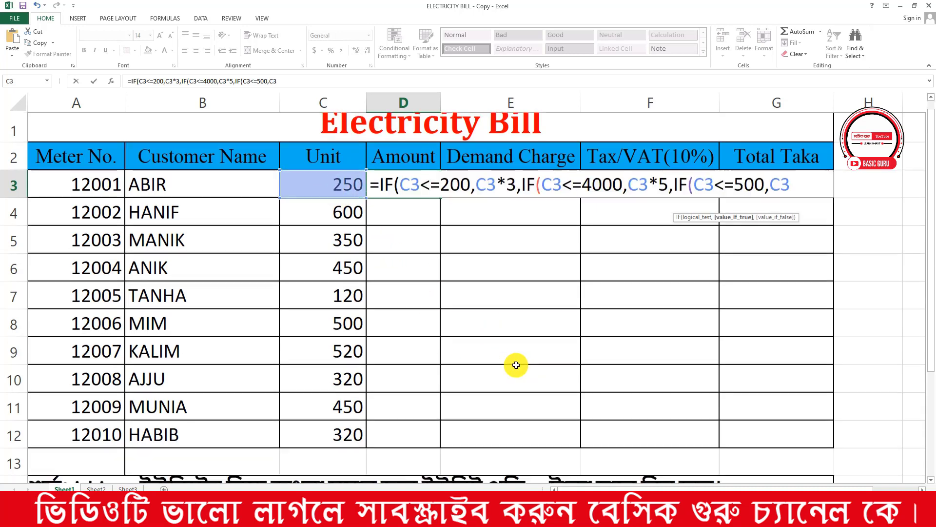
scroll(487, 370, down, 2)
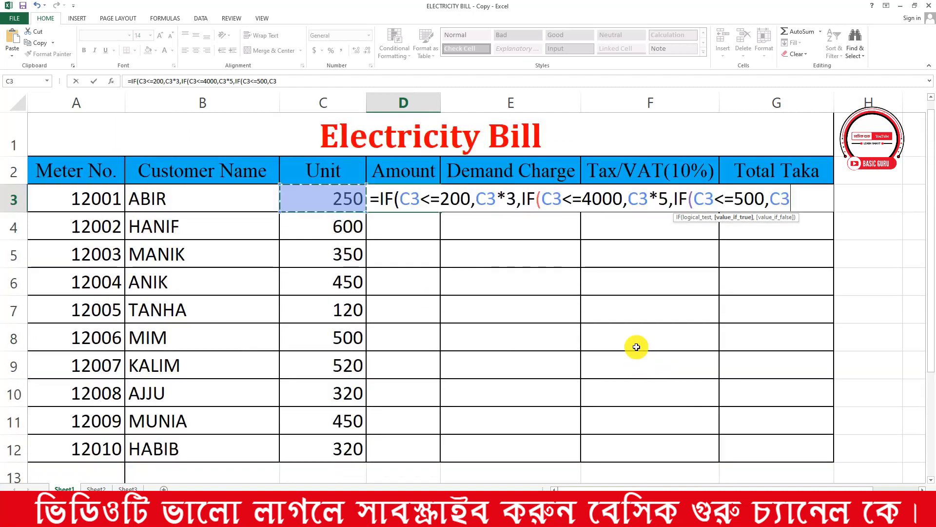
scroll(629, 373, up, 2)
text(8)
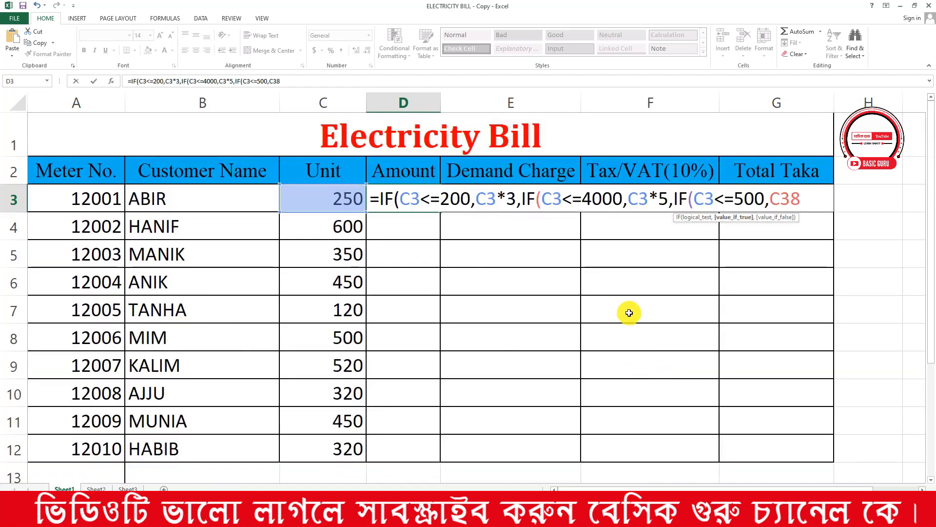
key(BackSpace)
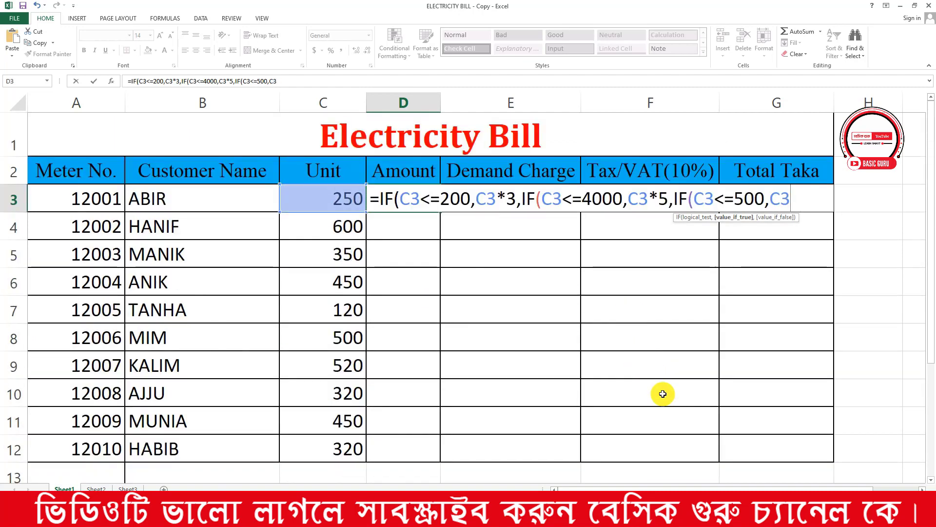
text(*8)
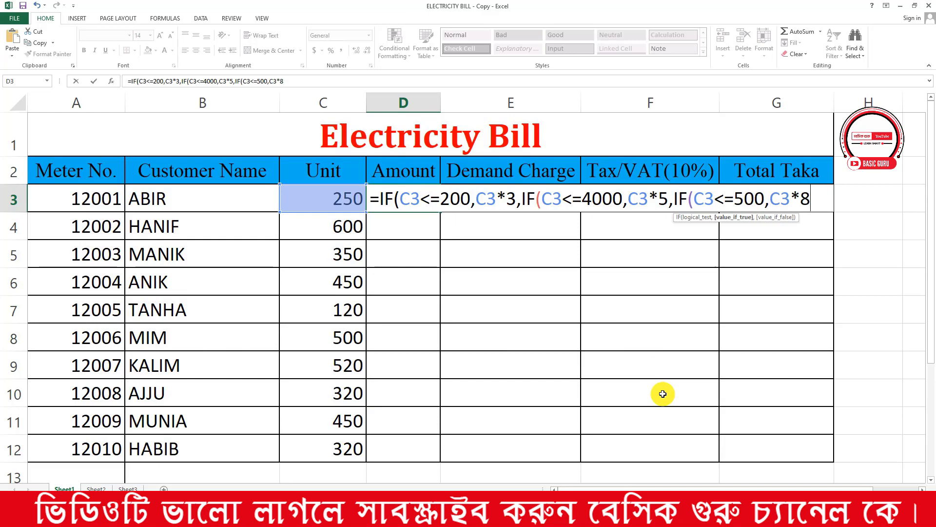
text(,)
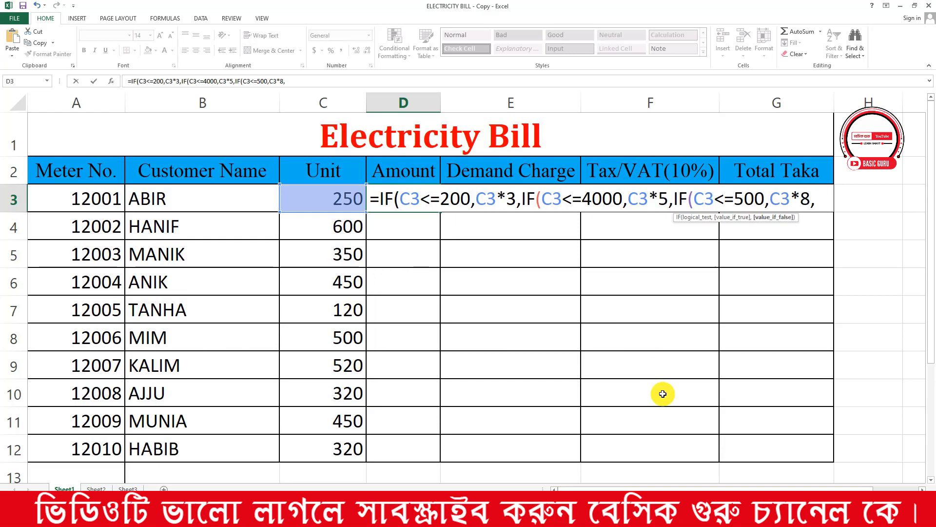
Nest a fourth IF as the third IF's false value in the D3 formula, with the test C3<=800.
text(IF)
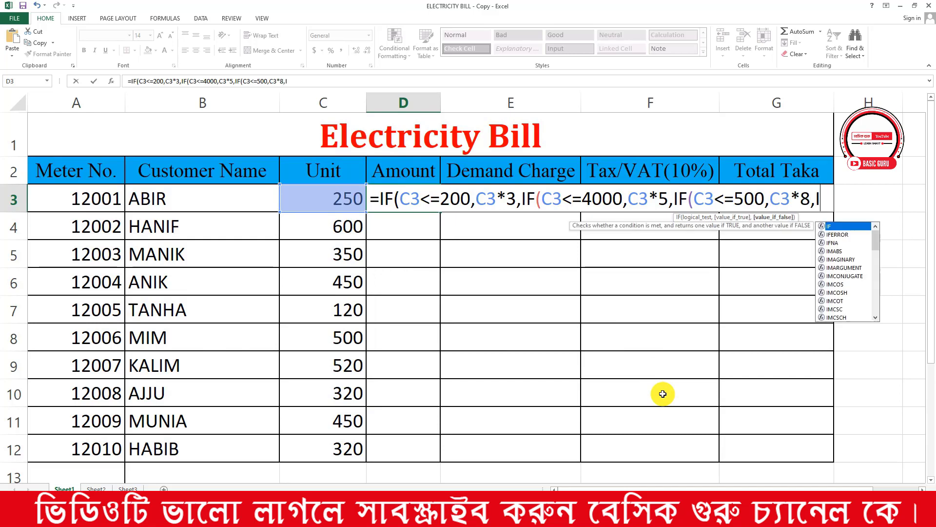
text(()
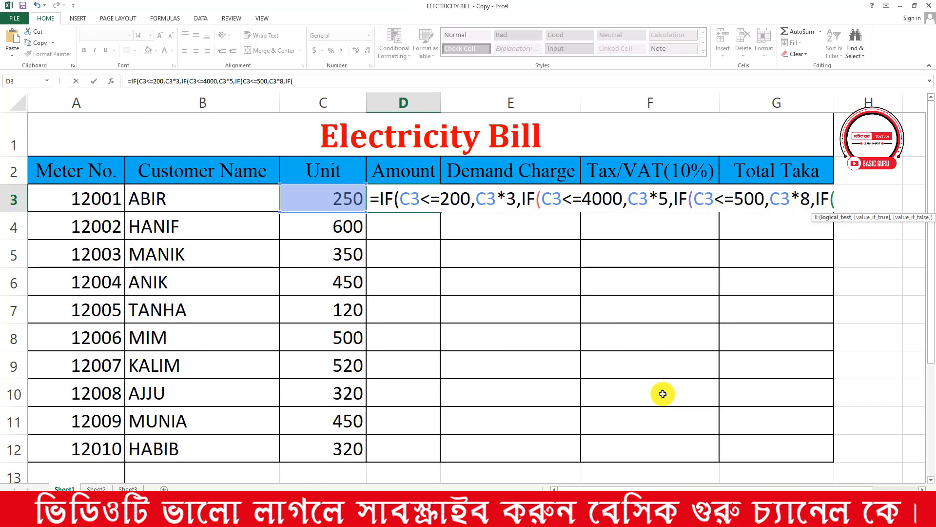
click(326, 199)
scroll(434, 308, down, 2)
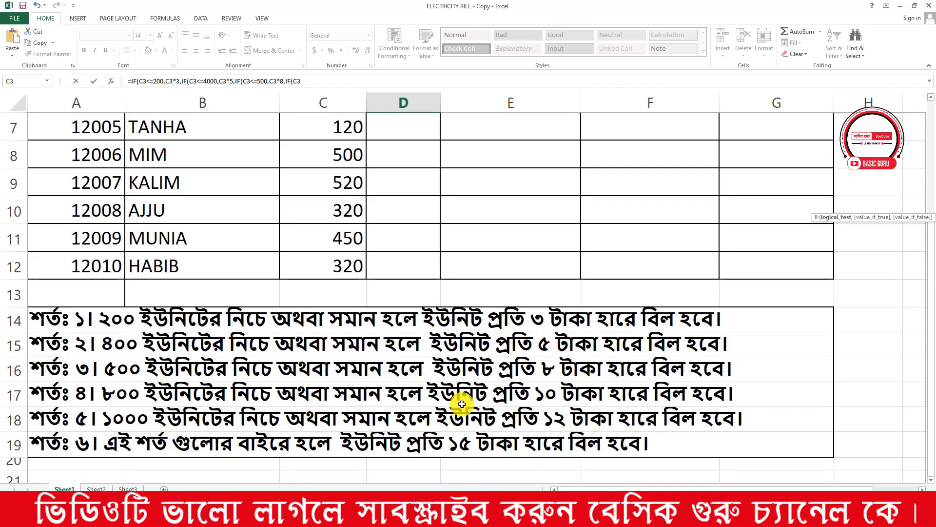
scroll(531, 395, up, 2)
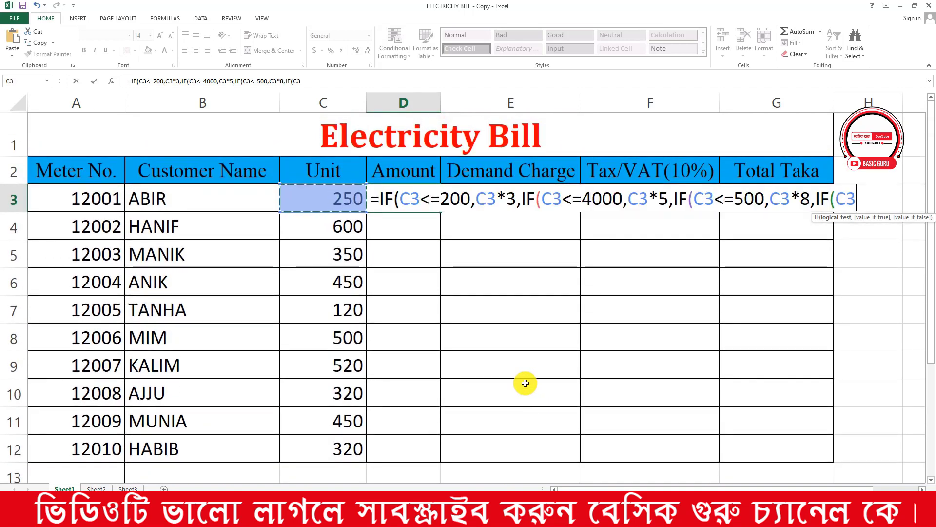
text(<=800)
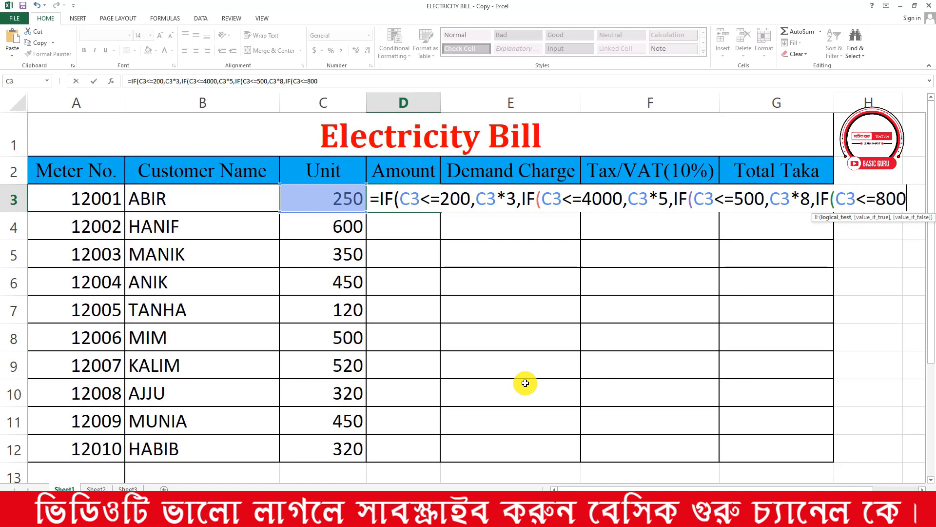
Make the fourth IF in the D3 formula return C3*10 when its test is true.
text(,)
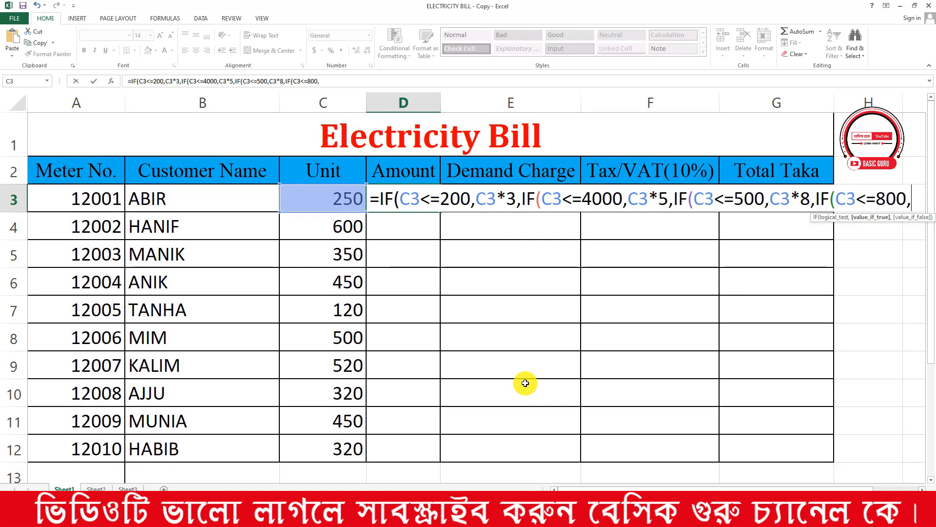
click(349, 199)
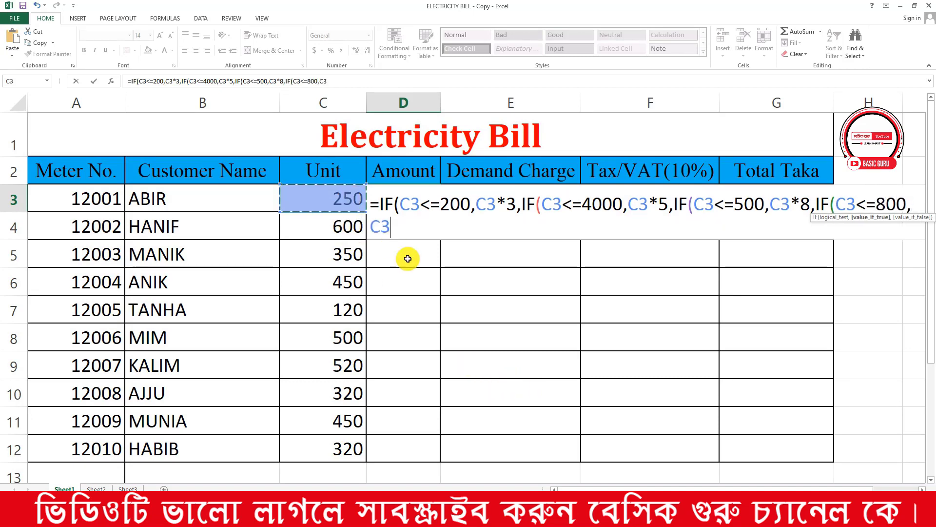
text(10)
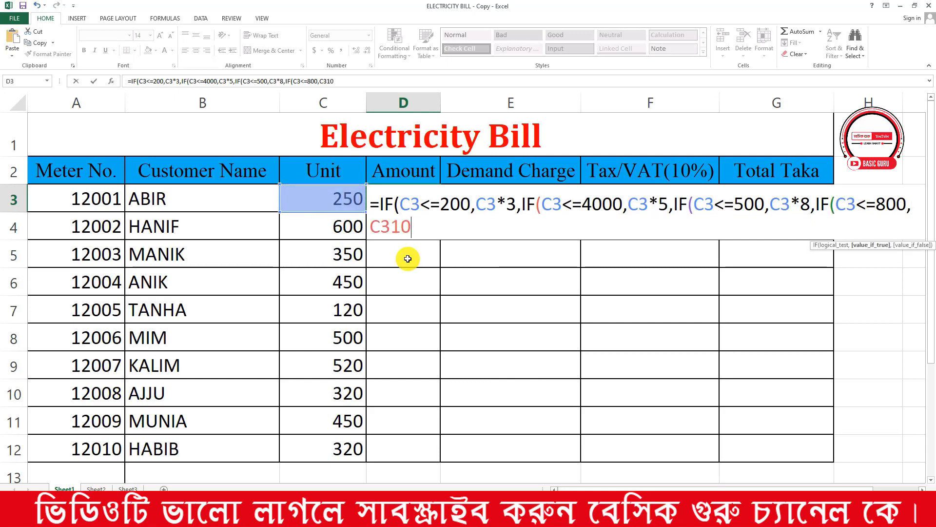
key(BackSpace)
key(BackSpace)
text(*10)
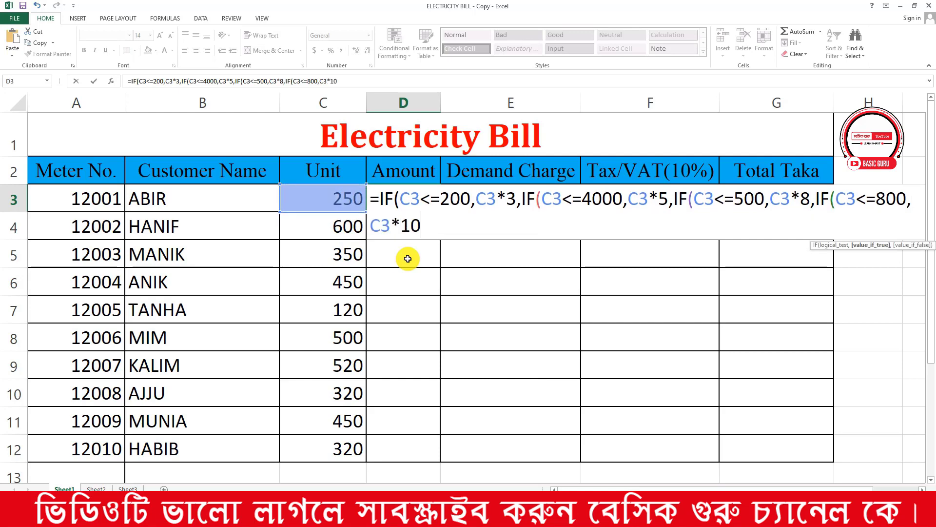
text(,)
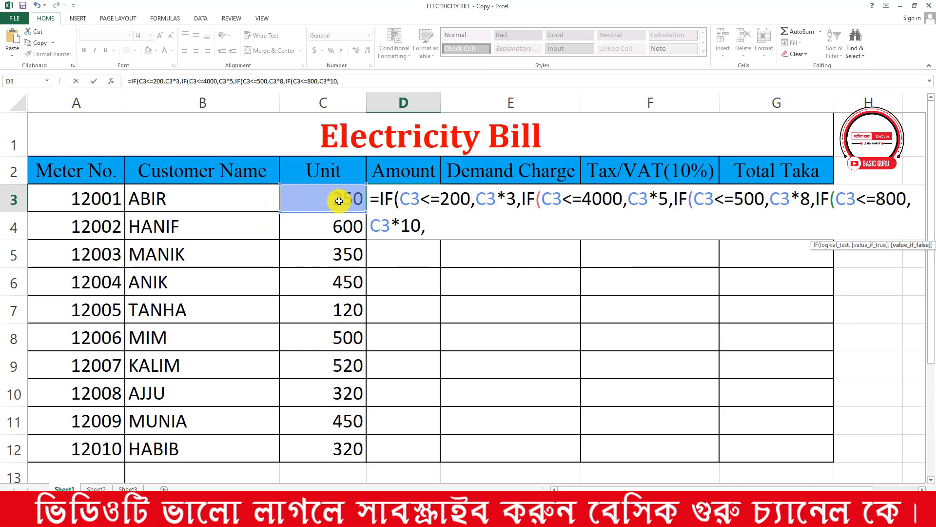
Nest a fifth IF as the fourth IF's false value in the D3 formula, with the test C3<=1000.
text(I)
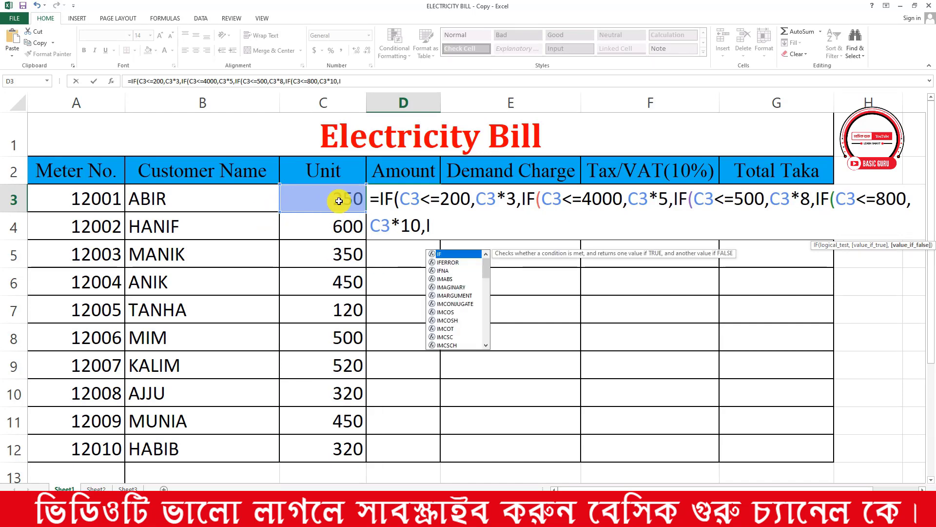
text(F()
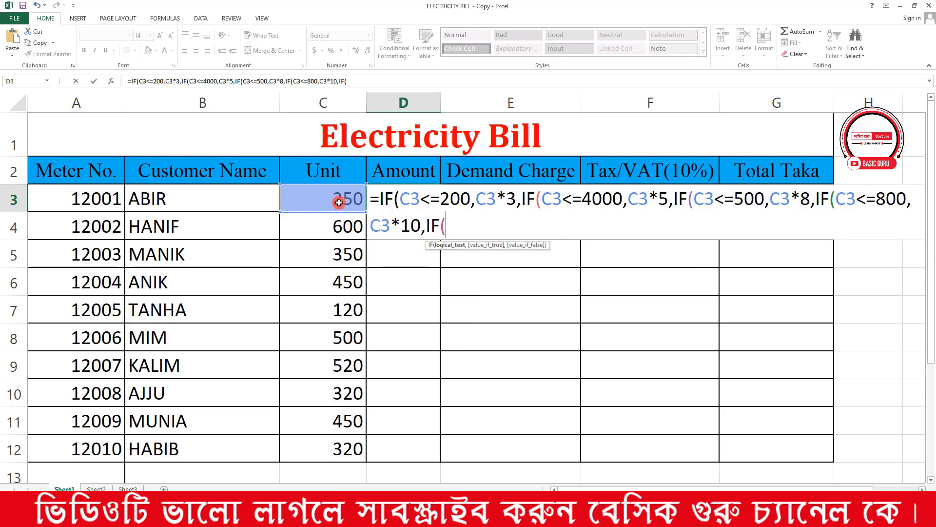
click(339, 202)
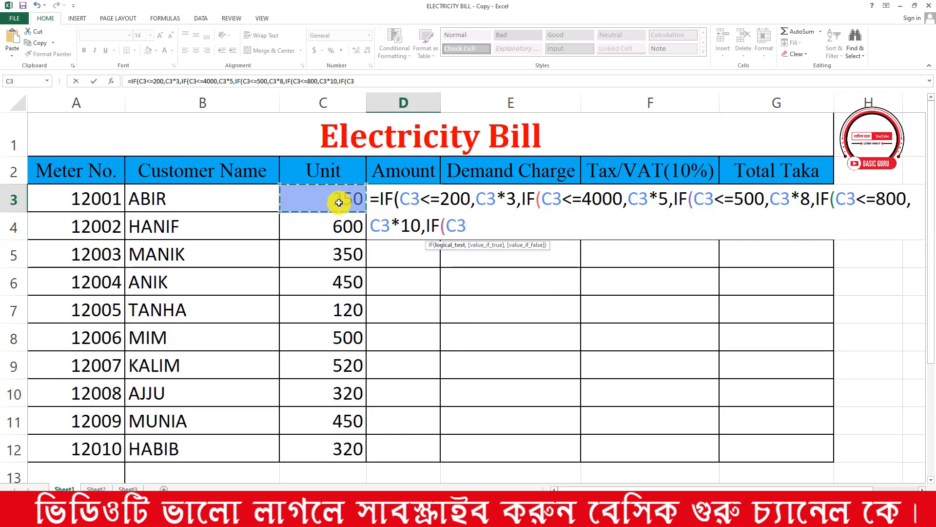
scroll(341, 249, down, 2)
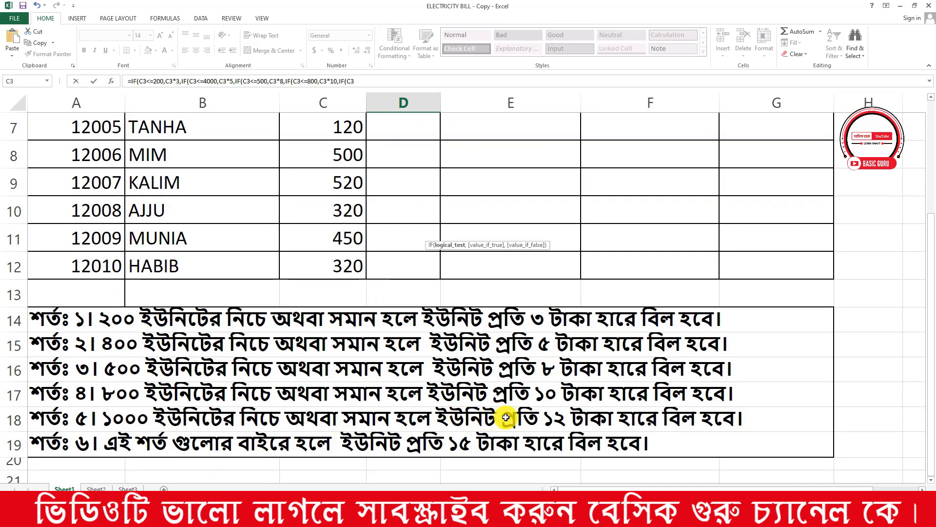
scroll(561, 390, up, 2)
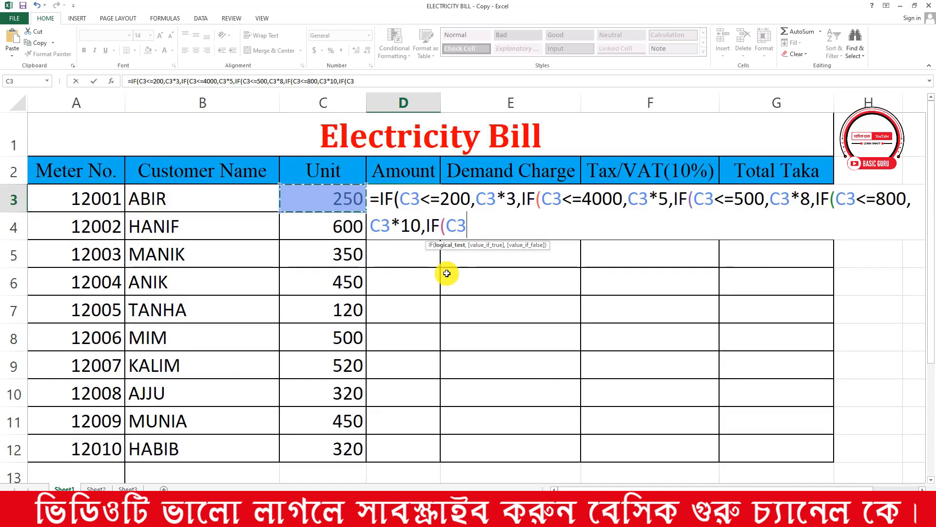
text(<=200)
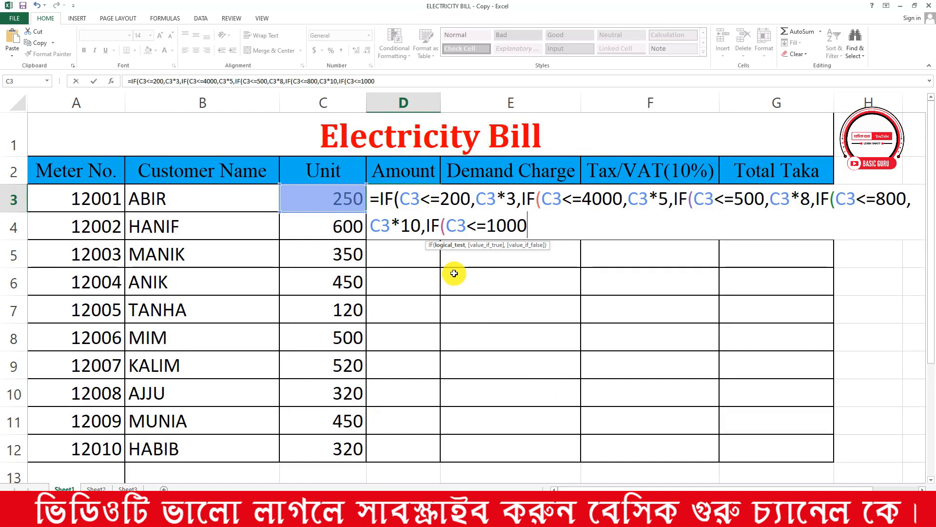
Make the fifth IF in the D3 formula return C3*12 when its test is true.
text(,)
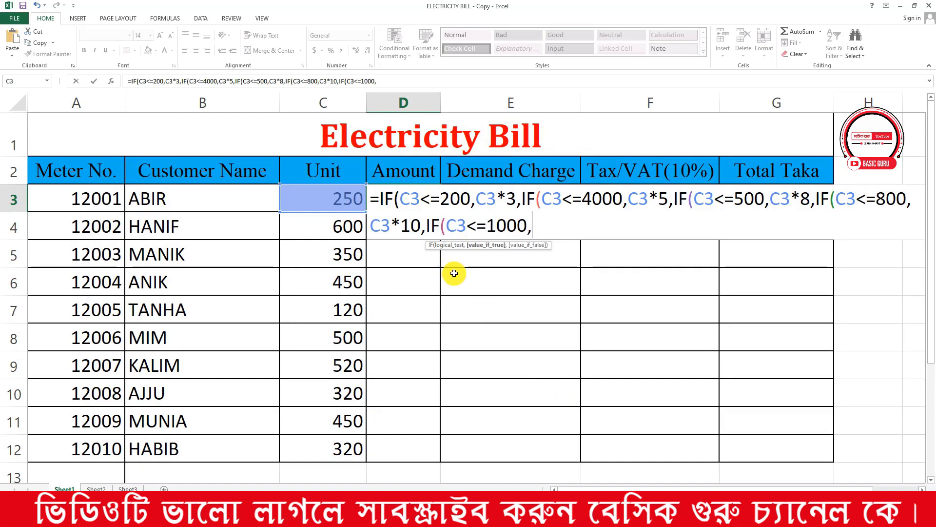
click(355, 203)
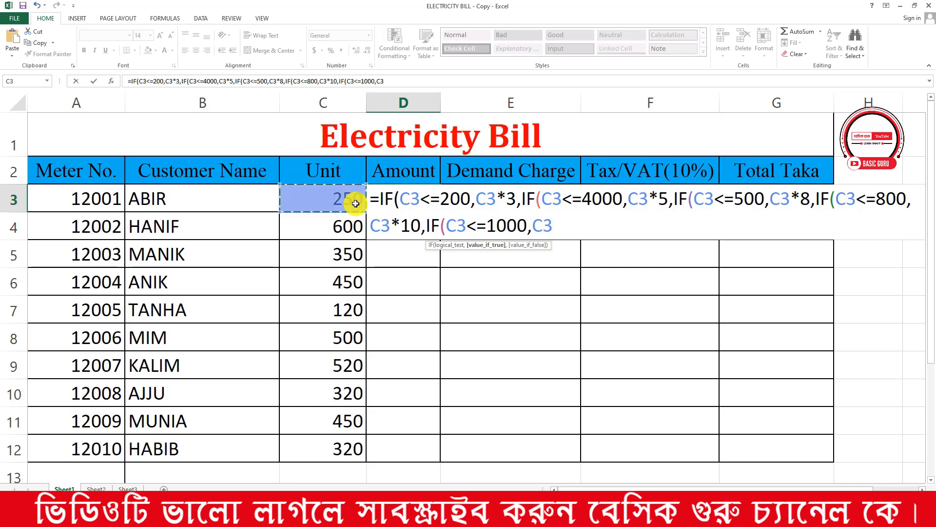
text(*12)
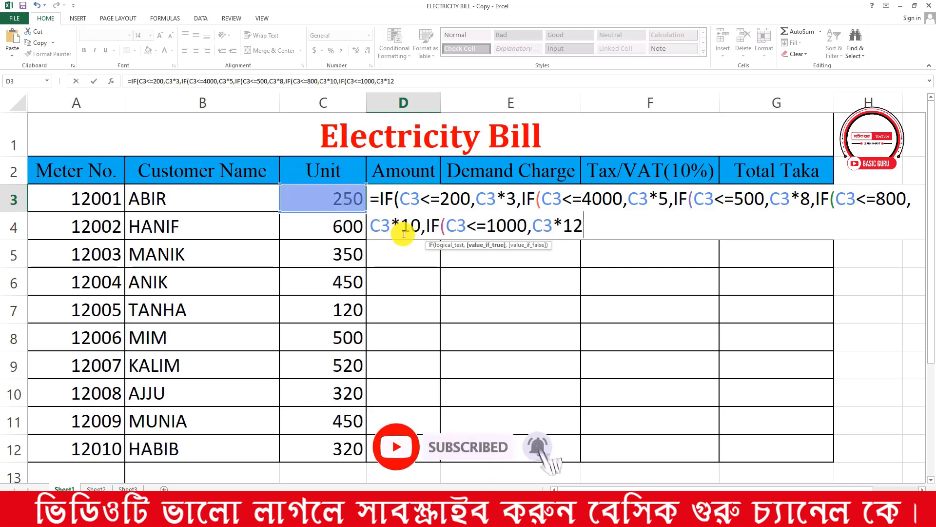
Make the fifth IF in the D3 formula return C3*15 when its test is false.
text(,)
scroll(555, 314, down, 3)
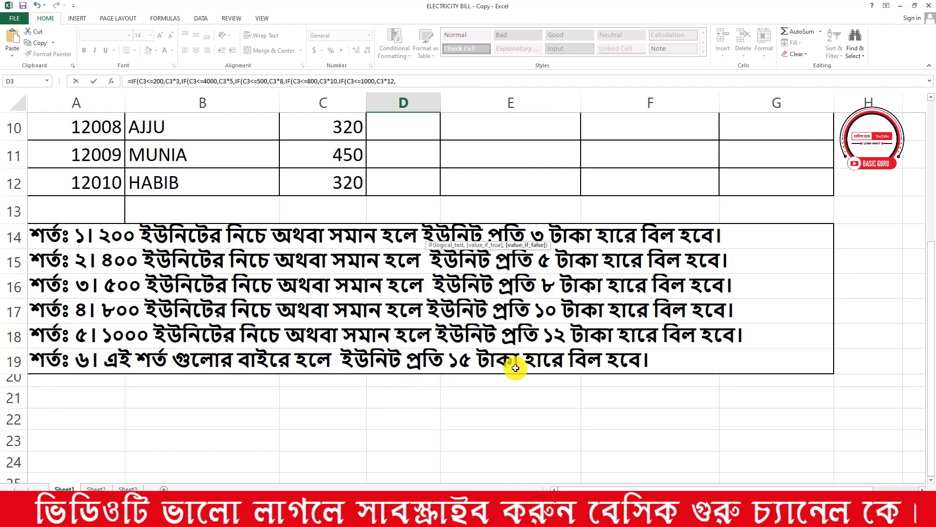
scroll(515, 368, up, 3)
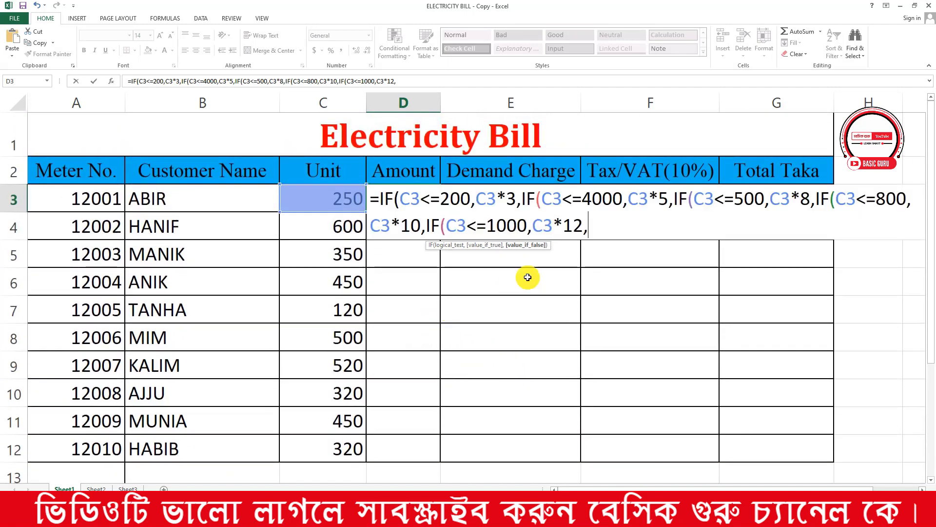
click(329, 200)
text(*)
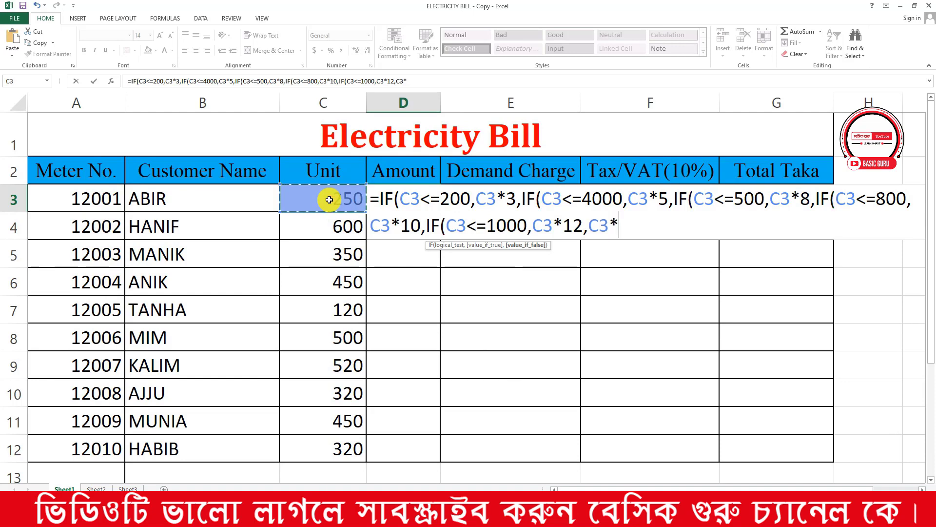
text(15)
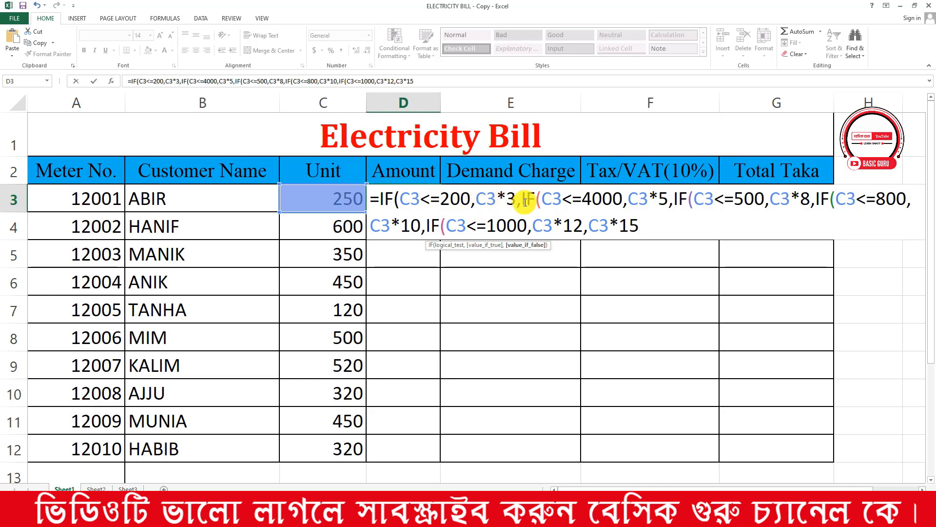
Correct the second IF's test in the D3 formula to C3<=400.
click(603, 200)
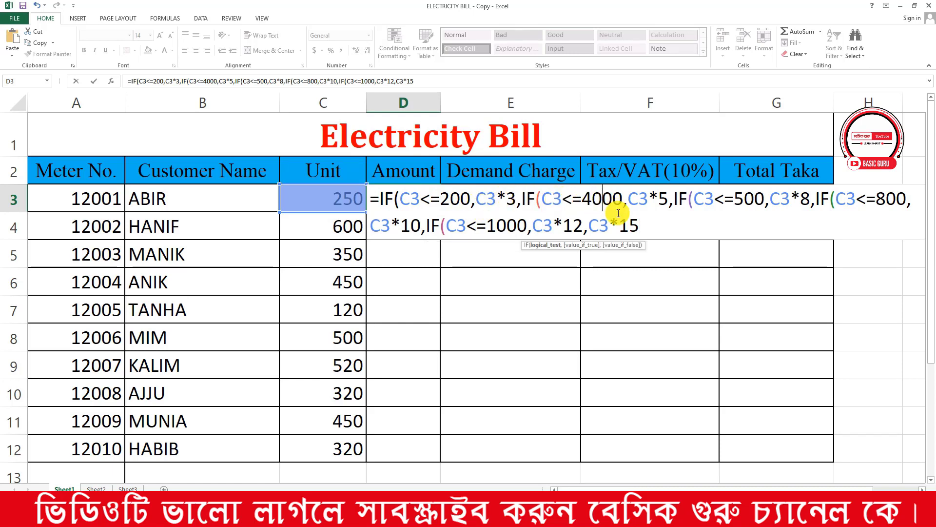
key(BackSpace)
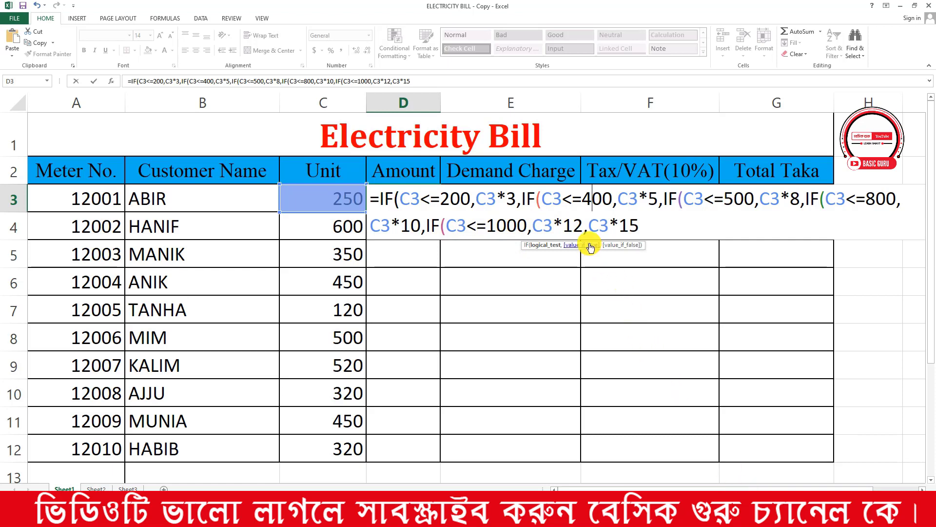
click(583, 230)
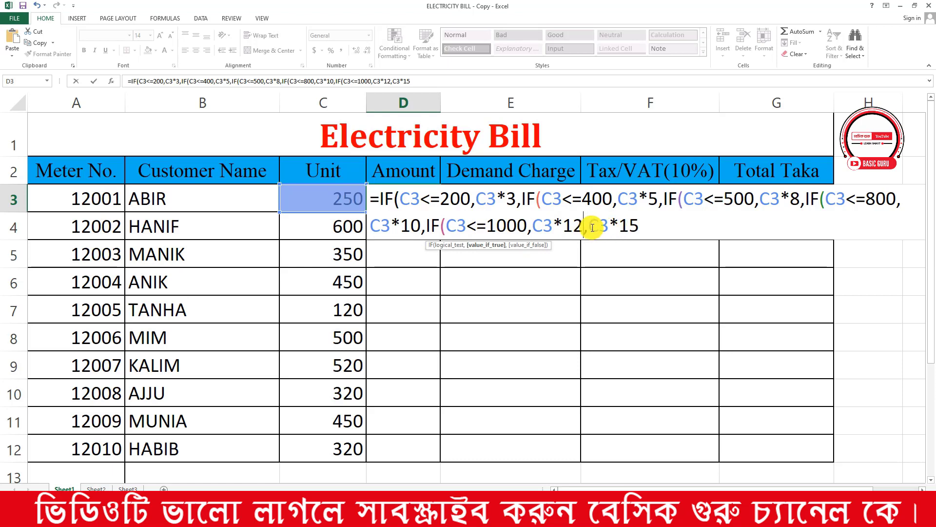
drag(591, 228, 638, 226)
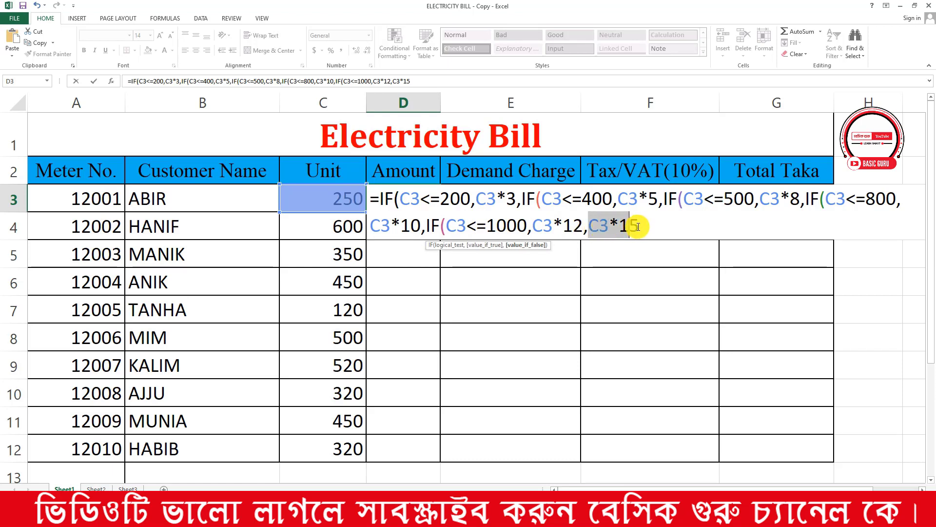
click(640, 225)
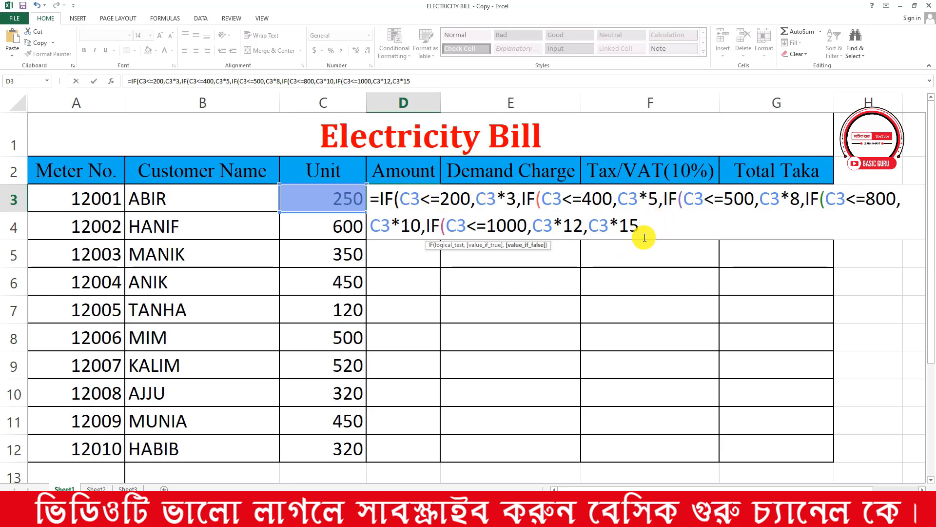
Enter the D3 formula, accepting the proposed closing-bracket correction, and fill it down the Amount column to D12.
key(Return)
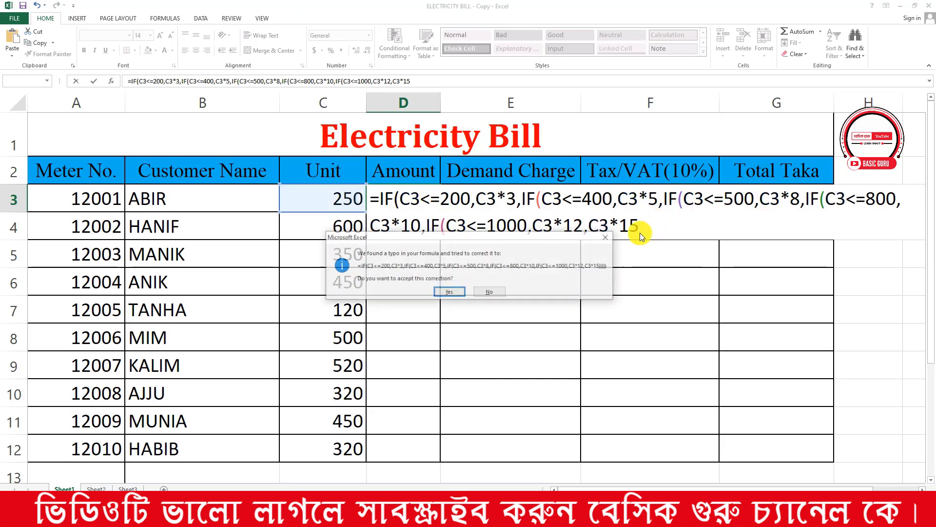
key(Return)
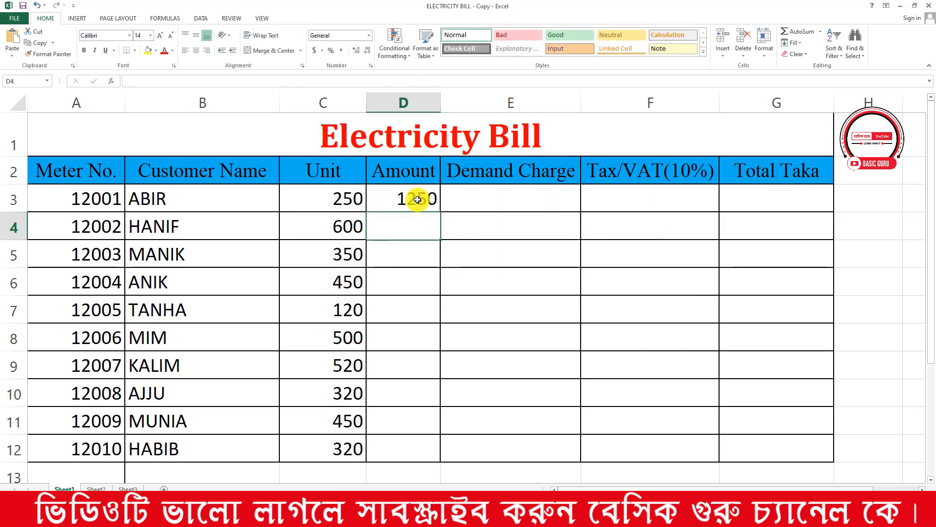
click(400, 197)
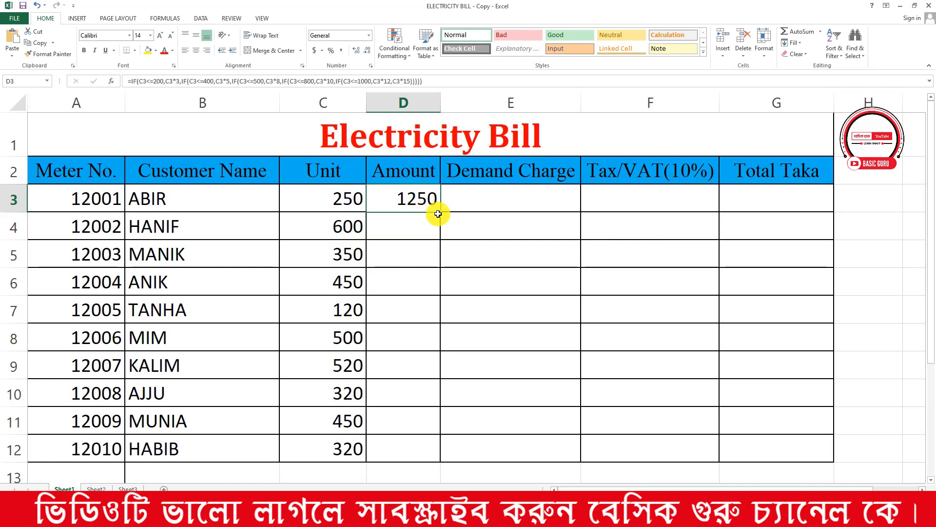
drag(442, 212, 417, 455)
Enter a Demand Charge of 90 in E3 and copy it down to E12.
click(481, 198)
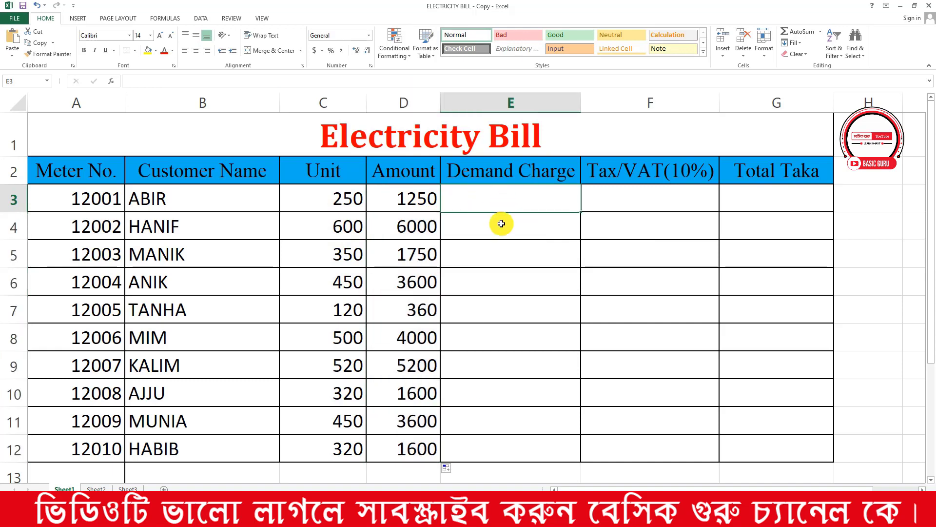
text(90)
key(Return)
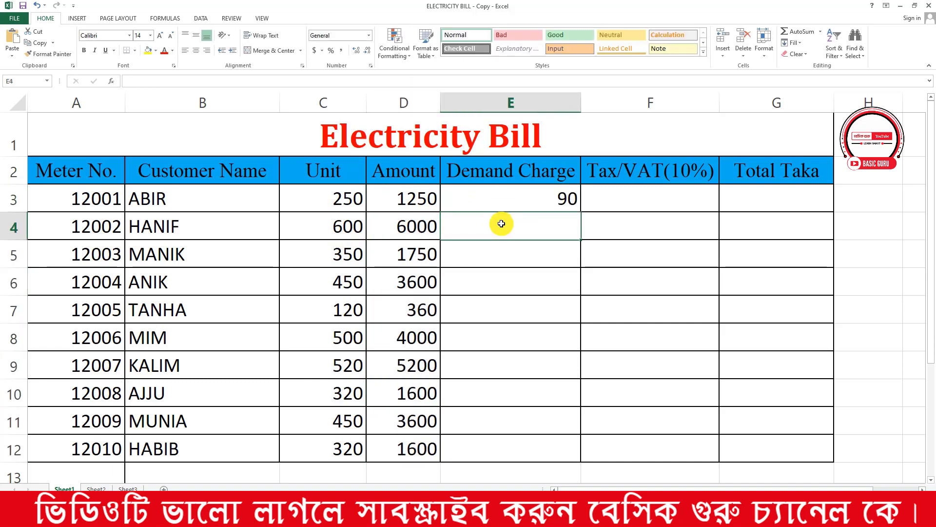
click(495, 202)
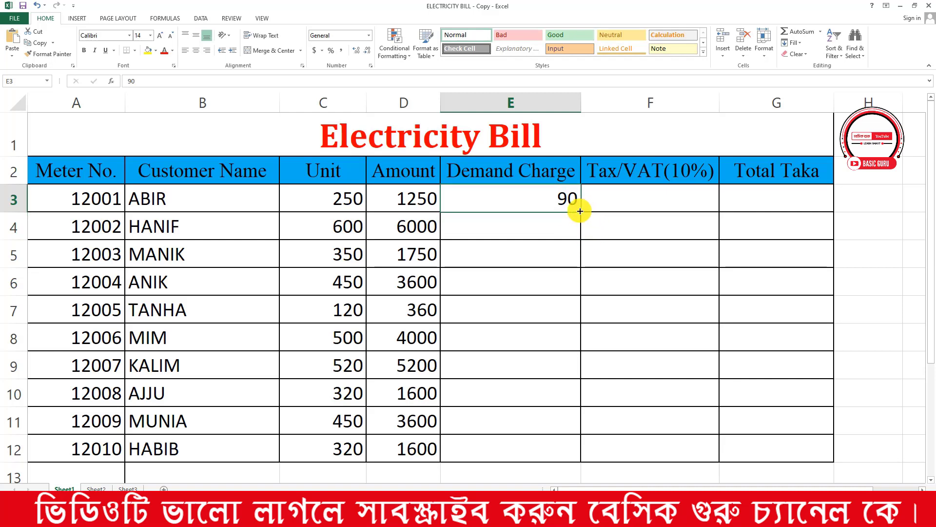
drag(580, 210, 558, 439)
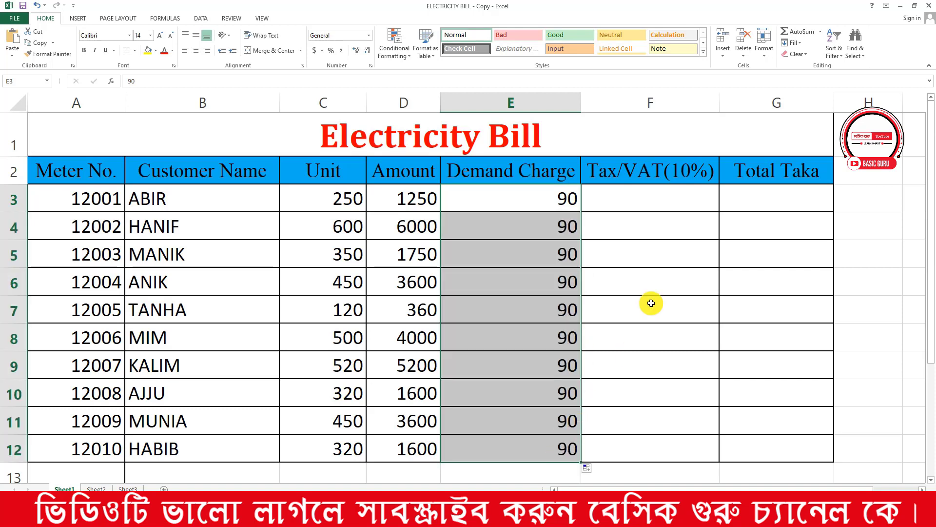
Calculate the Tax/VAT in F3 with =D3*10% and fill the formula down to F12.
click(654, 203)
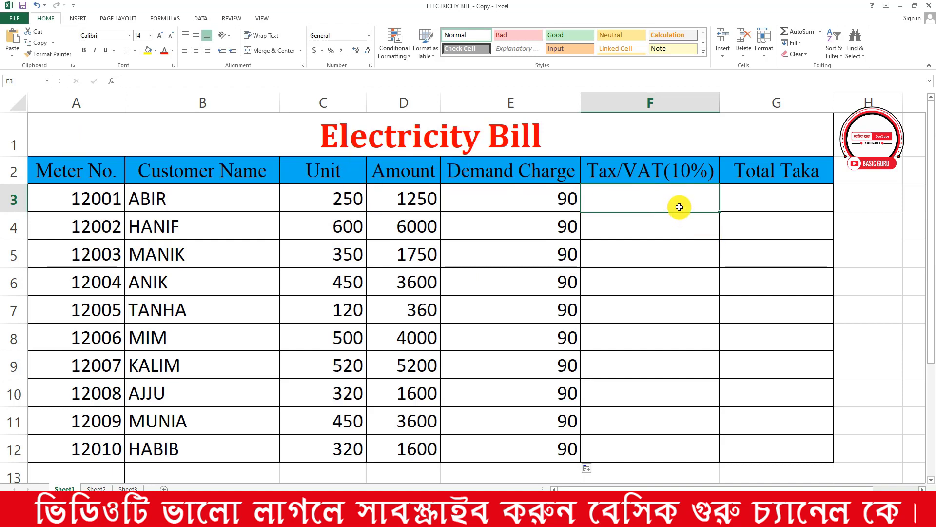
text(=)
click(404, 201)
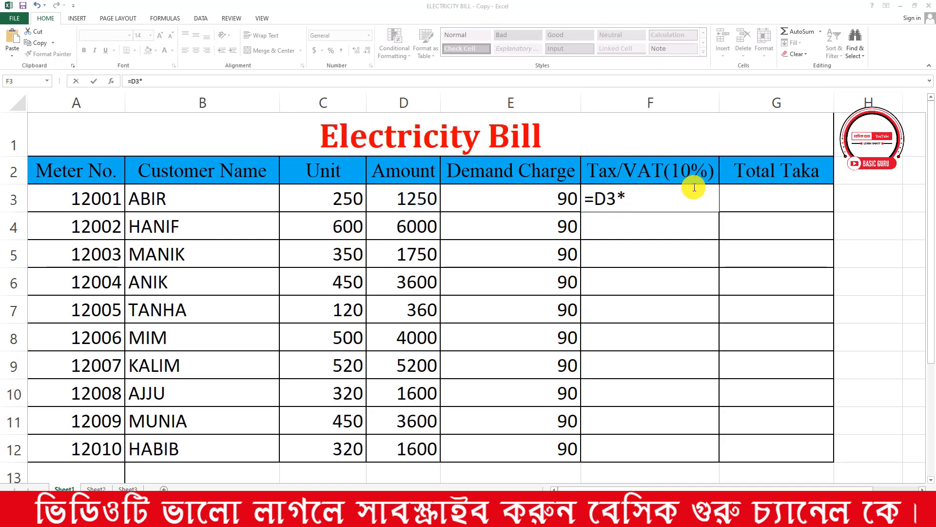
click(638, 203)
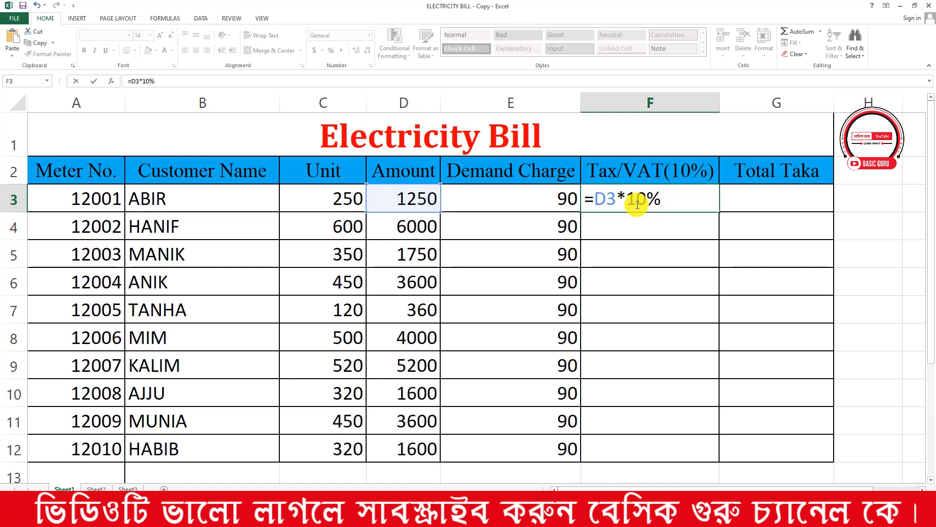
key(Return)
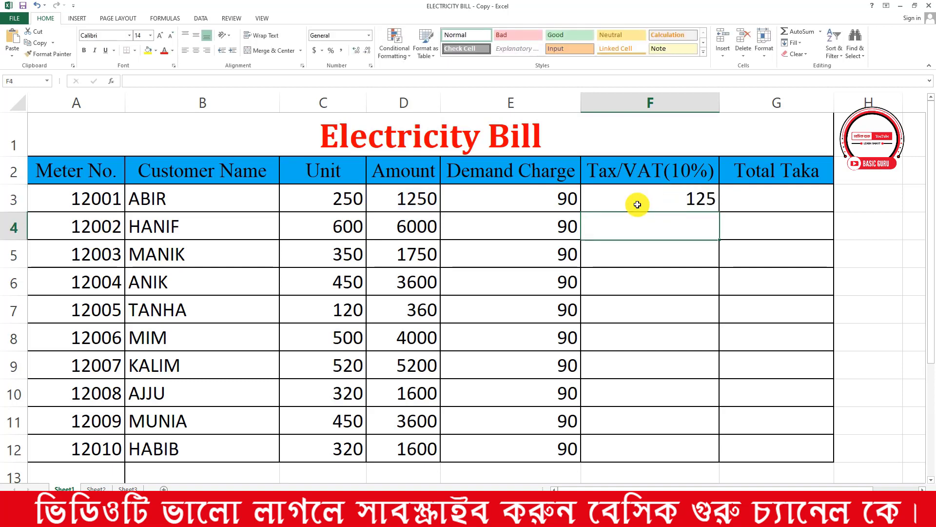
click(684, 199)
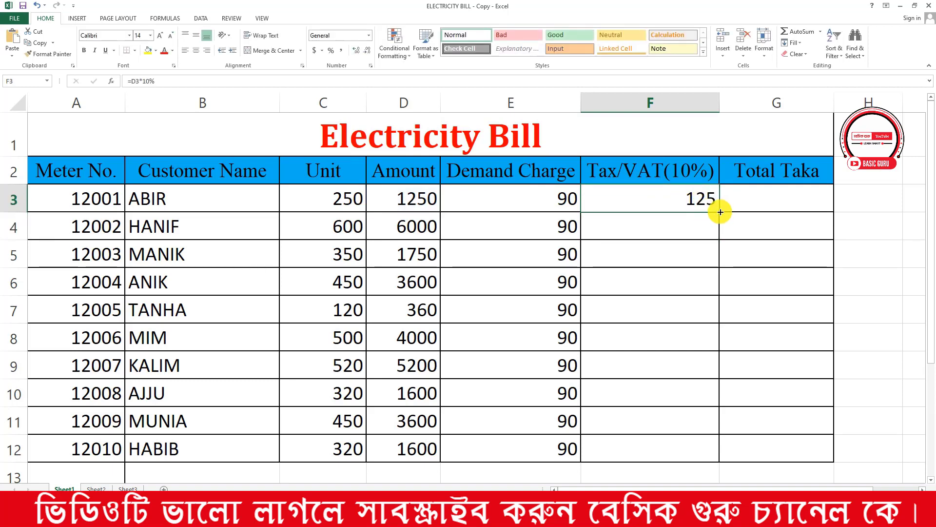
drag(721, 213, 715, 453)
Calculate the Total Taka in G3 with =D3+E3+F3 and fill the formula down to G12.
click(770, 194)
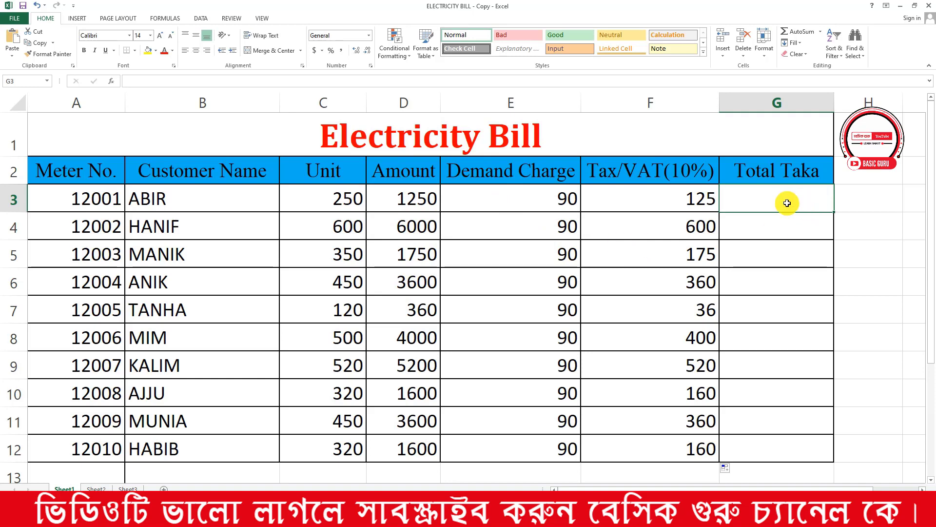
text(=)
click(402, 200)
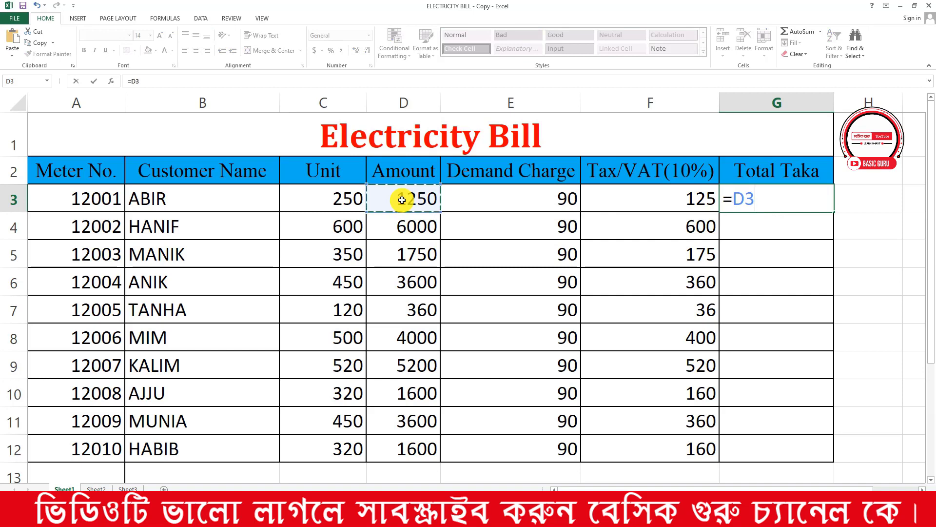
click(500, 198)
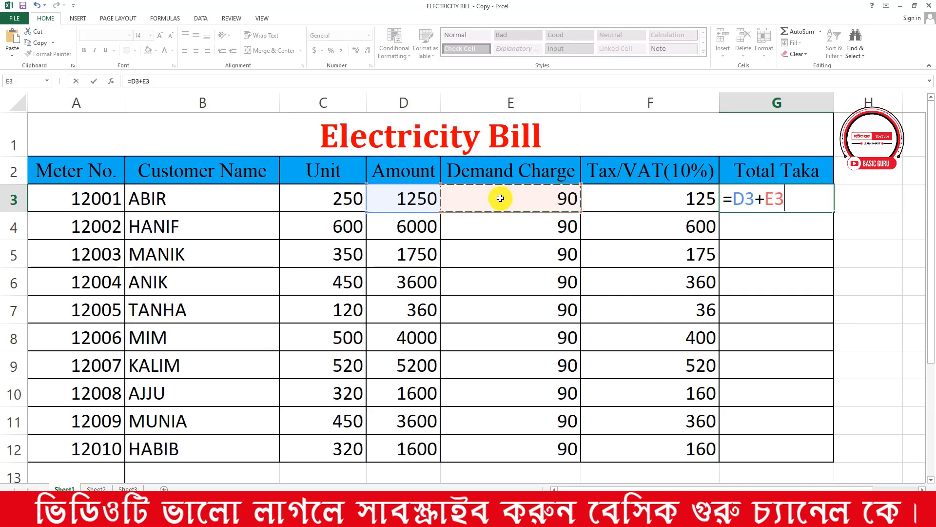
text(+)
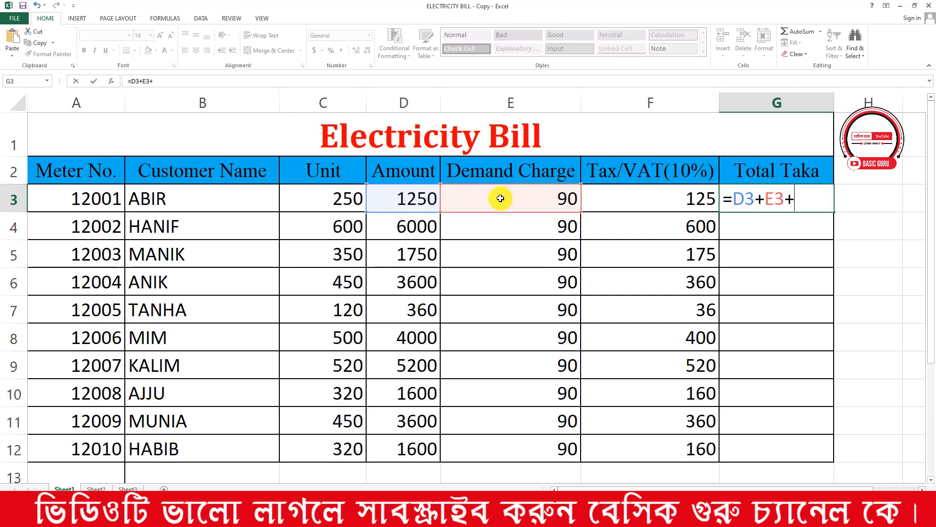
click(662, 206)
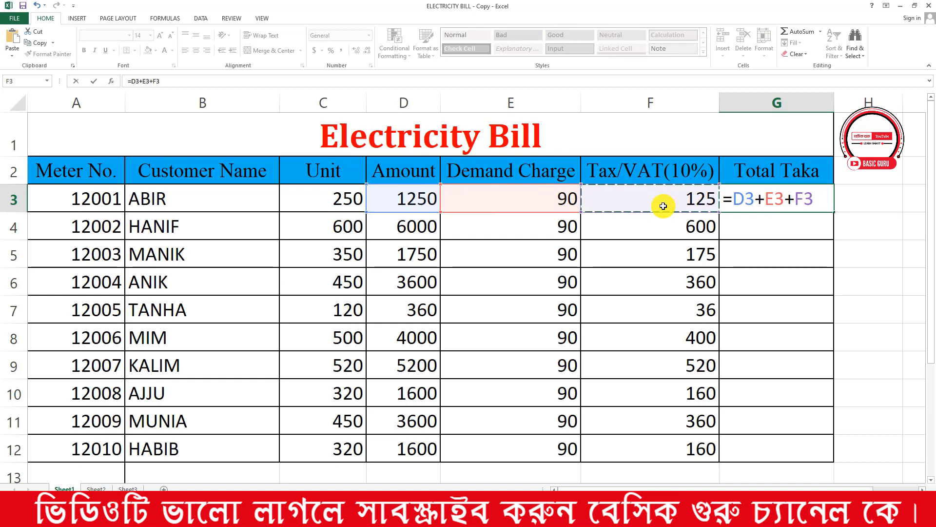
key(Return)
click(792, 194)
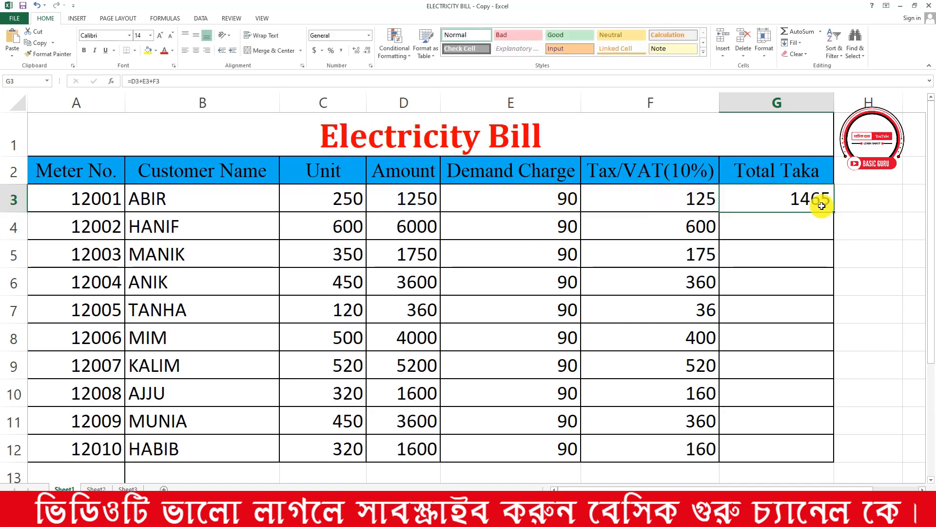
drag(833, 212, 804, 451)
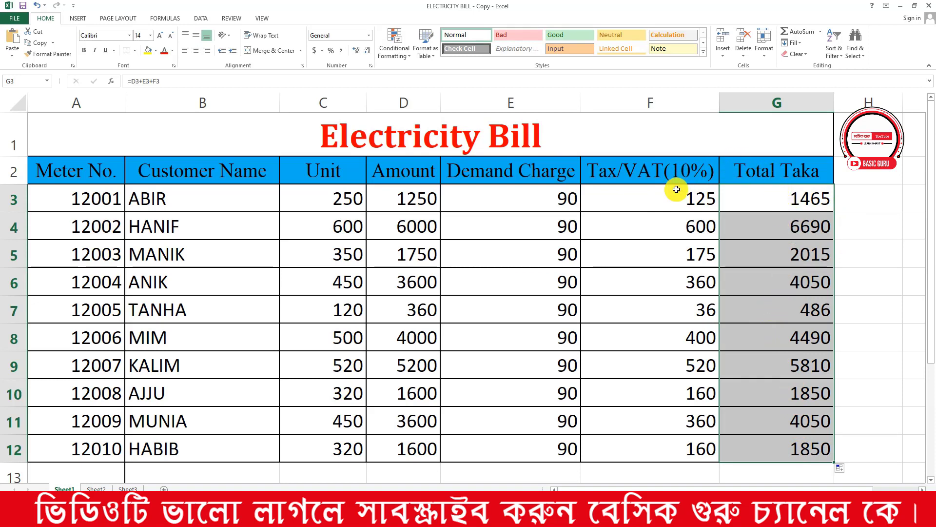
Center the contents of the data rows A3:G12 horizontally.
click(354, 343)
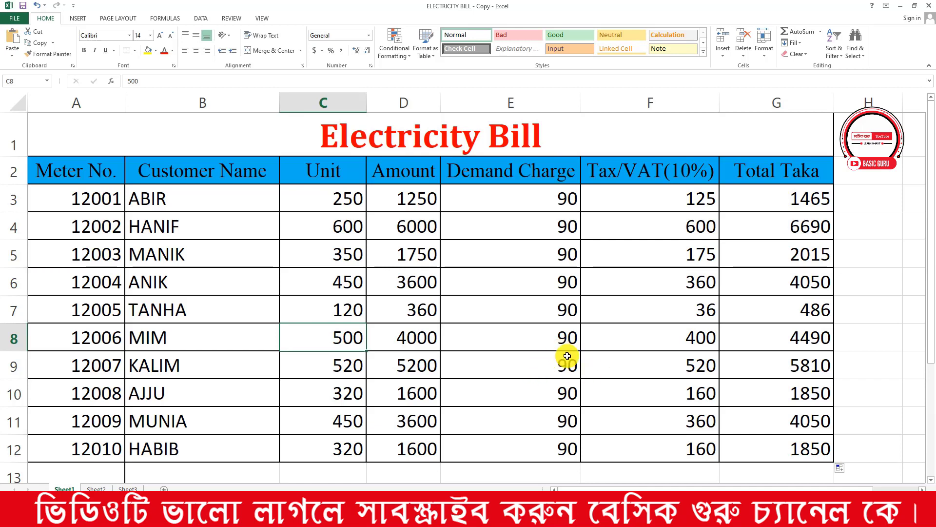
drag(790, 454, 98, 198)
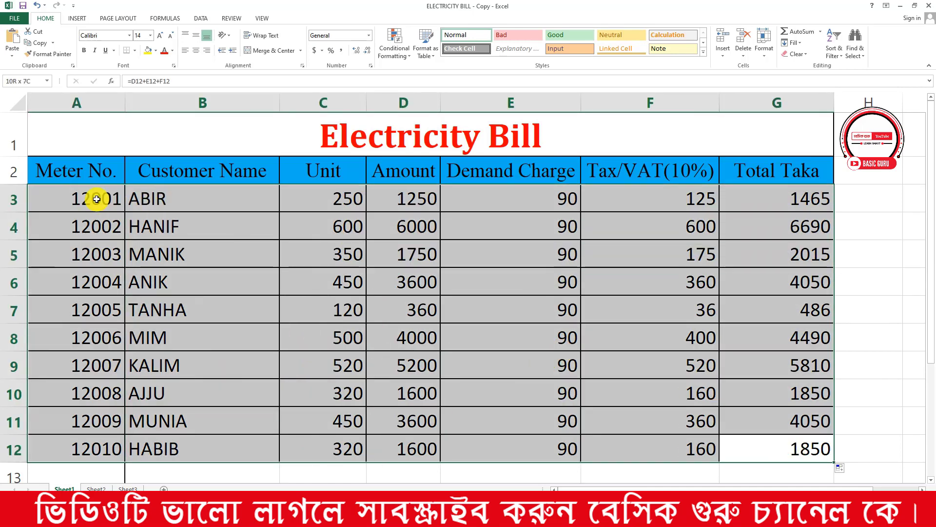
click(198, 56)
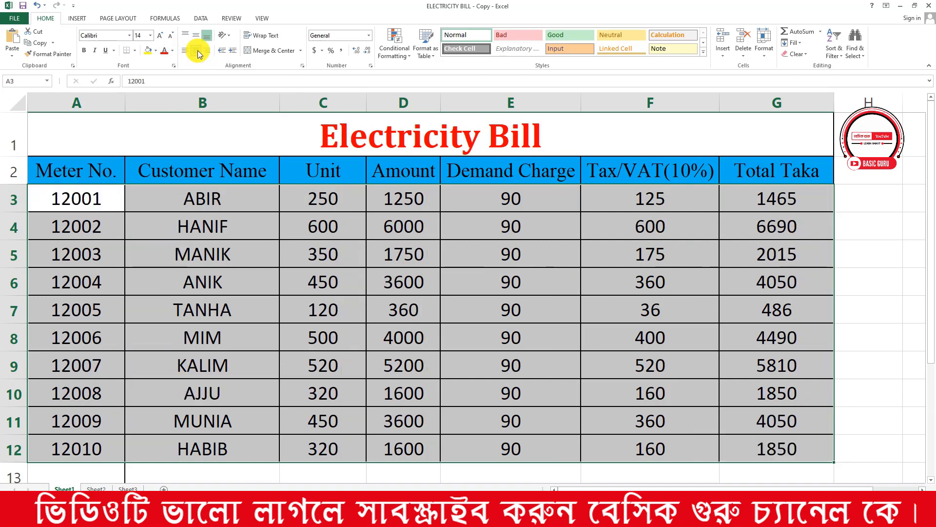
click(629, 258)
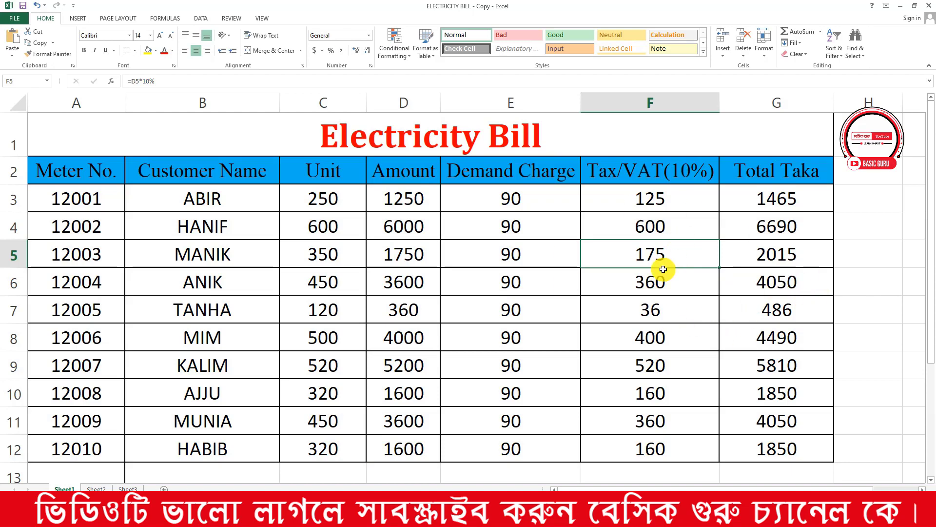
scroll(674, 285, down, 1)
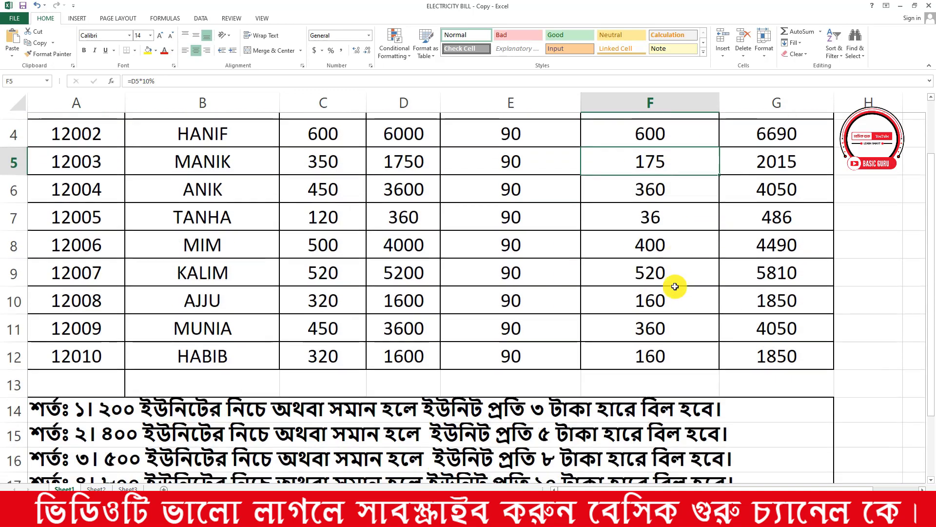
click(785, 382)
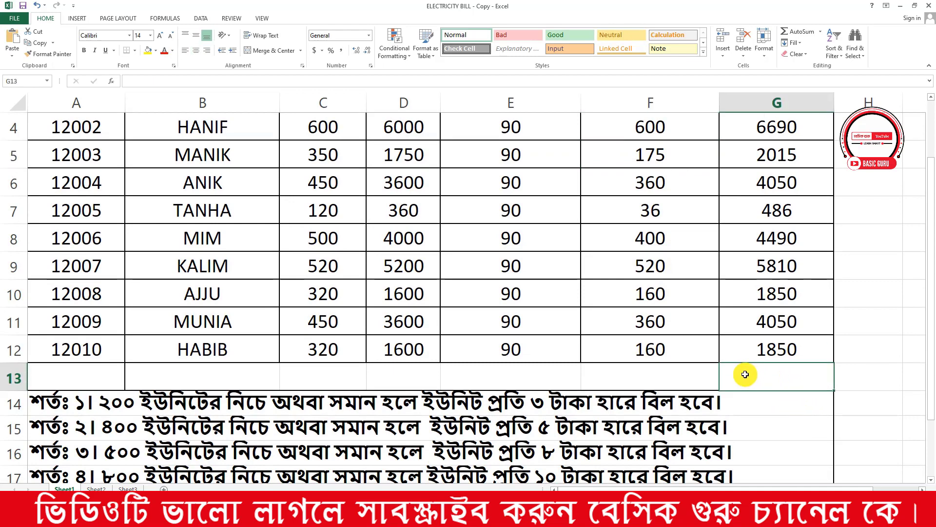
scroll(732, 352, up, 1)
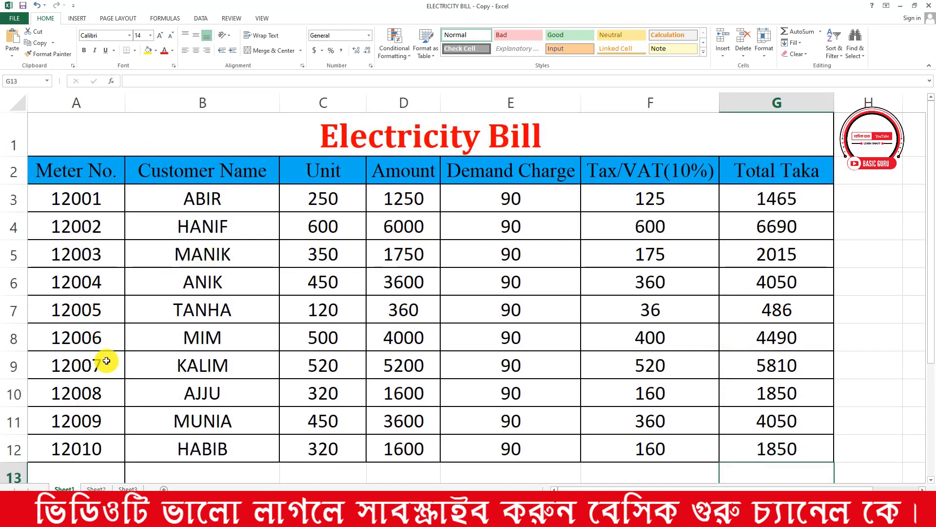
Enter the label TOTAL in cell F13, below the Tax/VAT column.
scroll(146, 332, down, 1)
scroll(820, 351, up, 1)
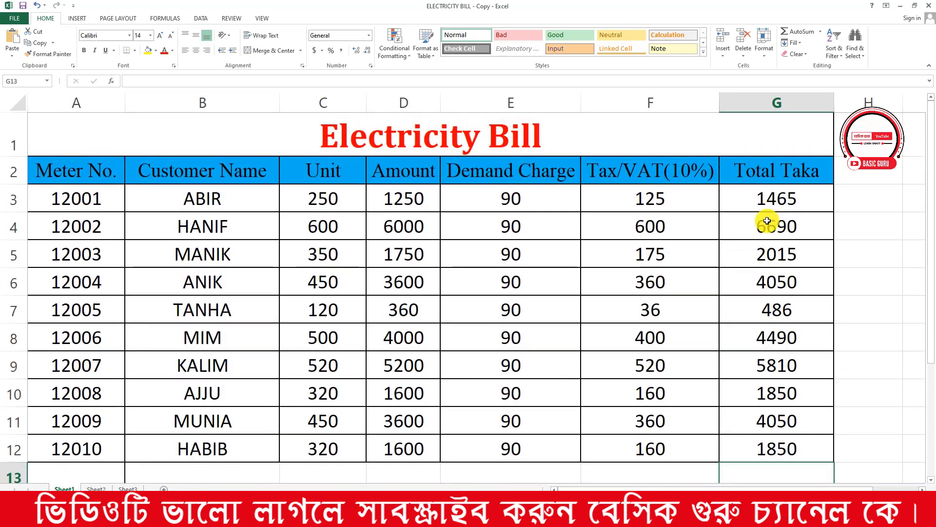
scroll(768, 229, down, 1)
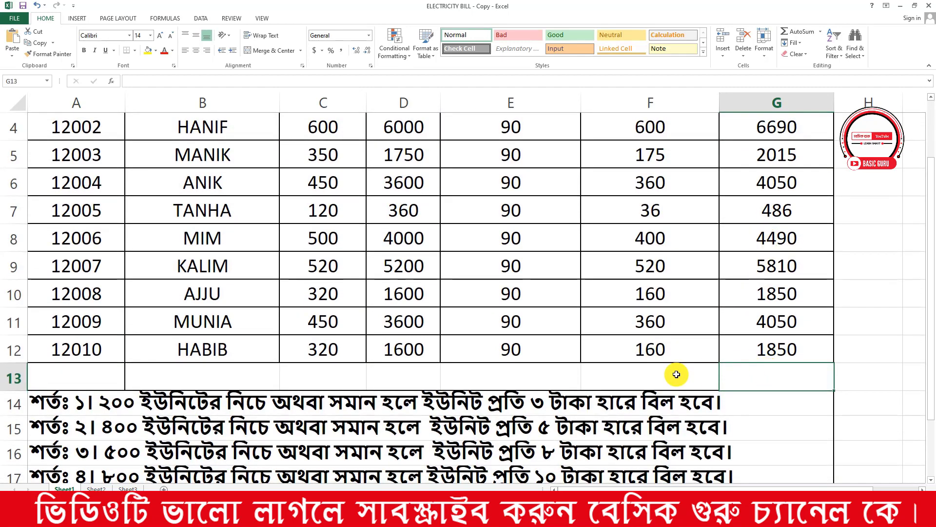
click(661, 374)
text(TOTAL)
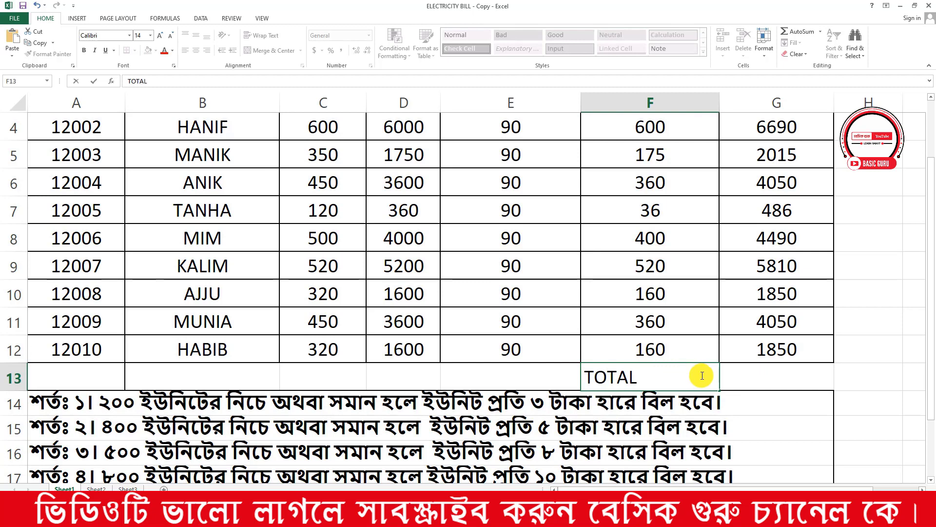
Calculate the grand total of the Total Taka column in G13 with =SUM(G3:G12).
click(761, 373)
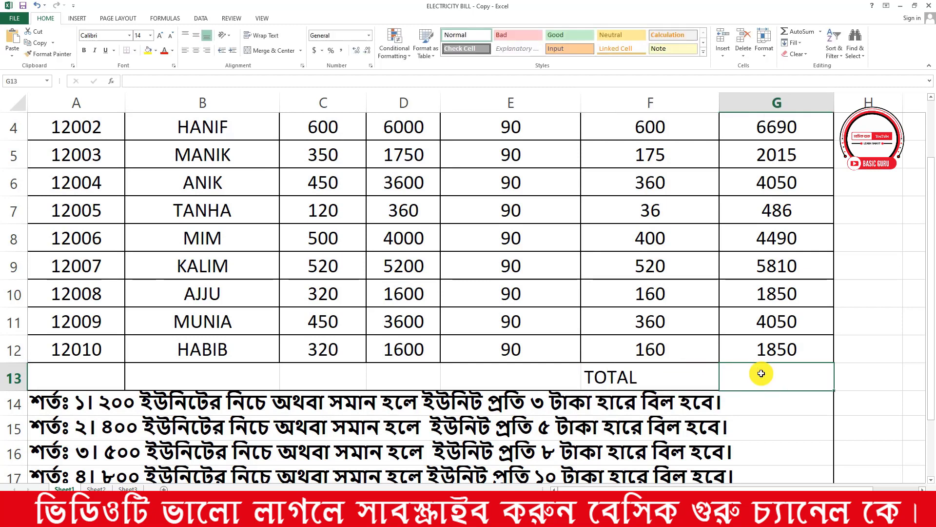
text(=SU)
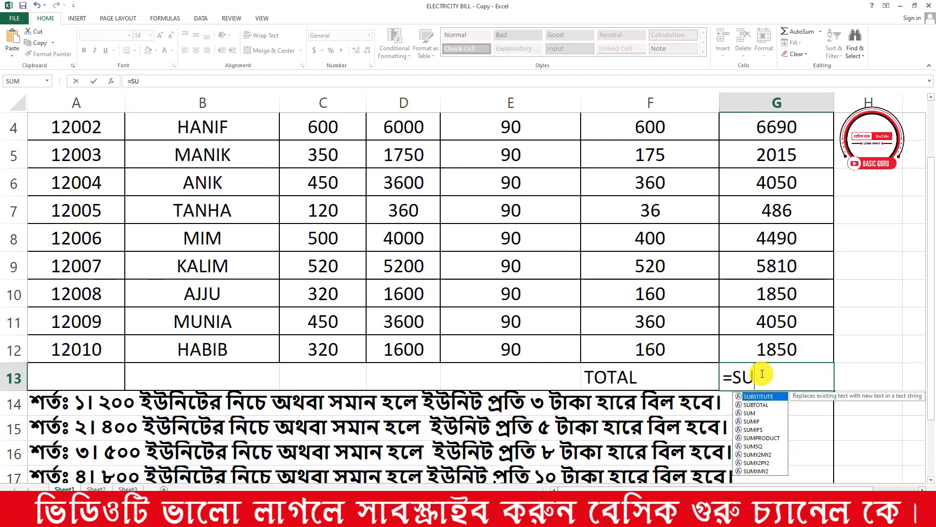
text(M()
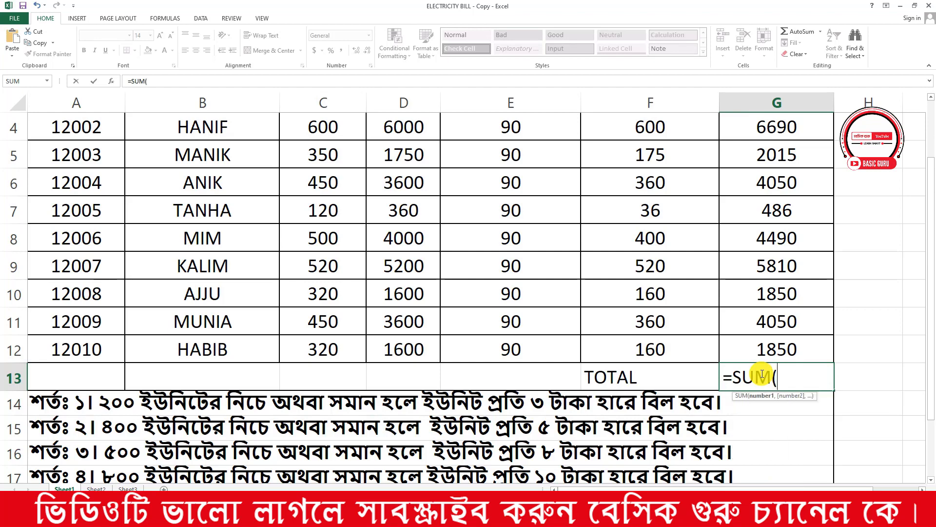
scroll(788, 312, up, 1)
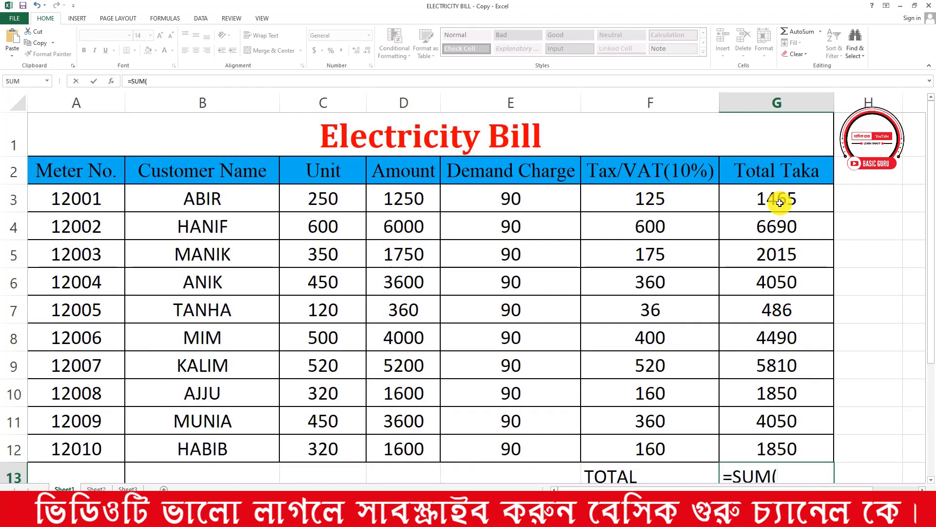
drag(779, 196, 761, 443)
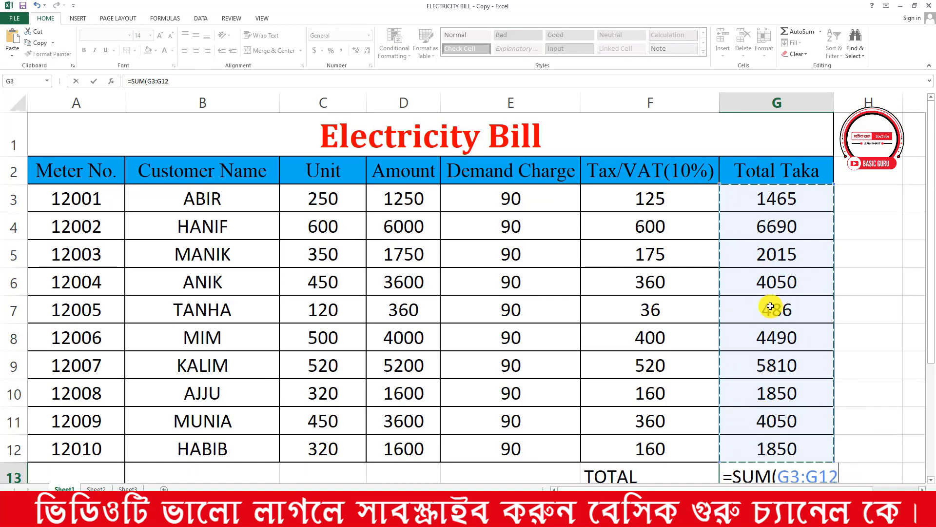
scroll(771, 300, down, 1)
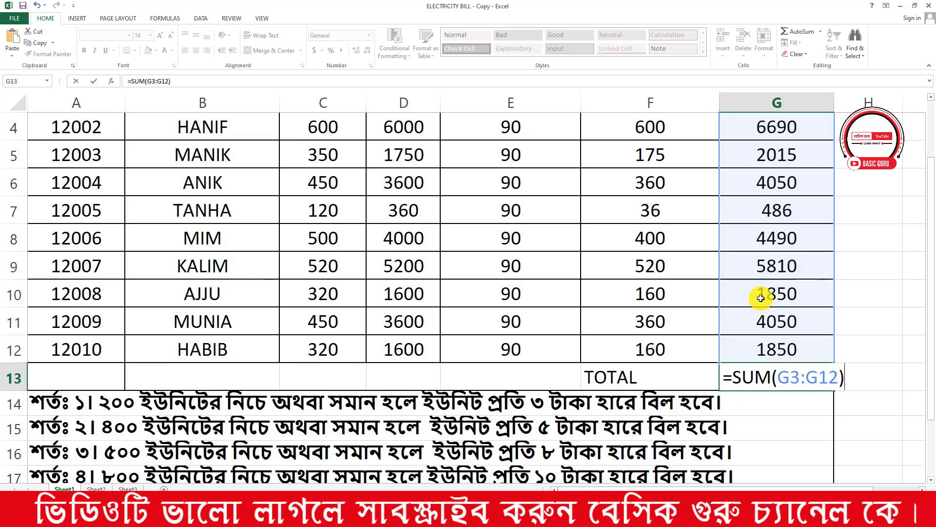
key(Return)
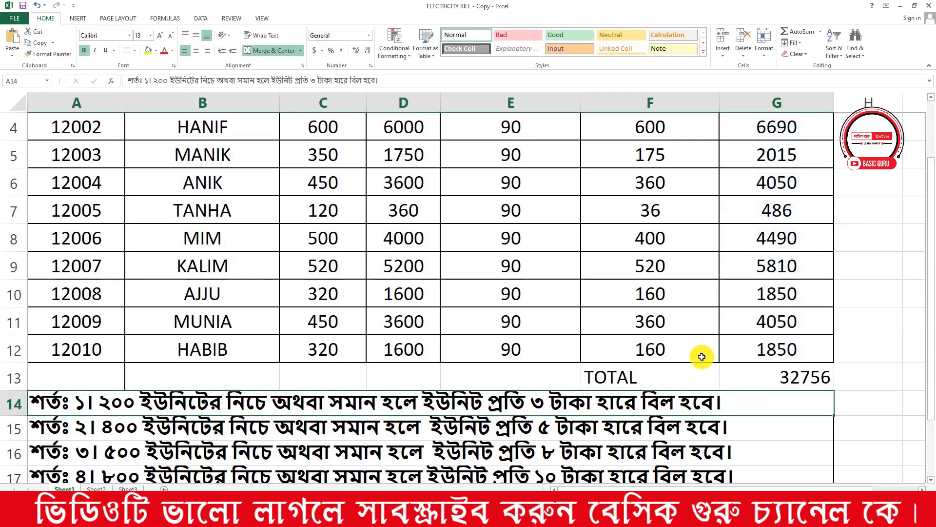
Center the contents of the total cells F13:G13 horizontally.
click(672, 379)
drag(671, 379, 763, 381)
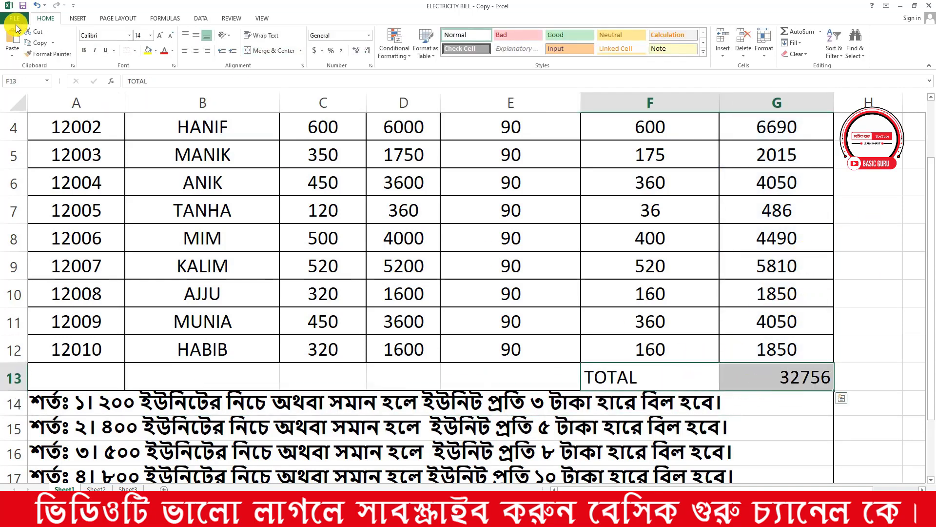
click(196, 51)
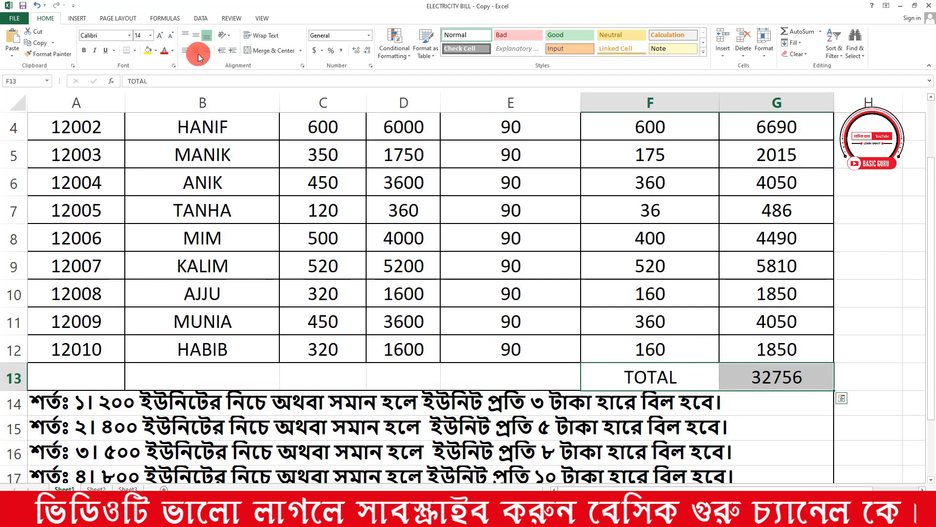
Fill the total cells F13:G13 with the standard red color.
click(721, 377)
drag(722, 377, 761, 376)
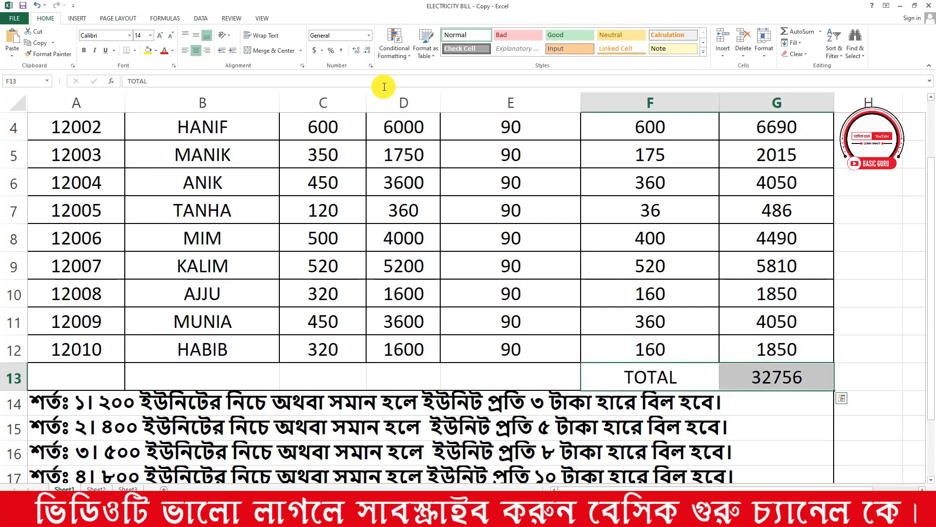
click(155, 50)
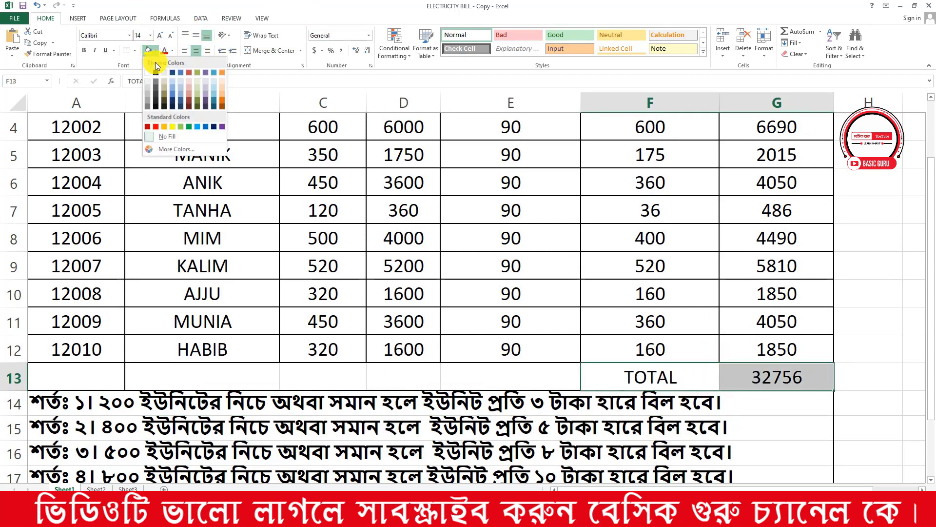
click(154, 126)
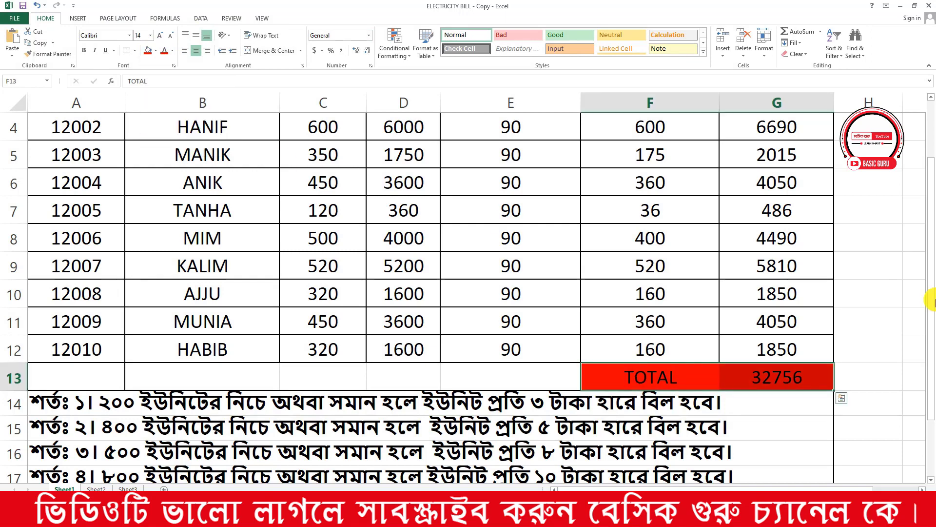
click(871, 290)
scroll(707, 265, up, 1)
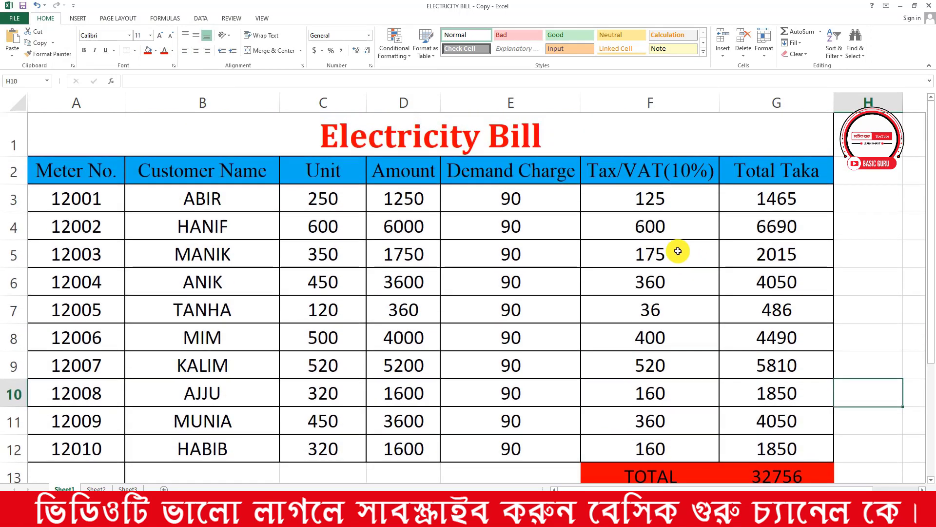
Apply all borders to the total cells F13:G13.
scroll(755, 201, down, 2)
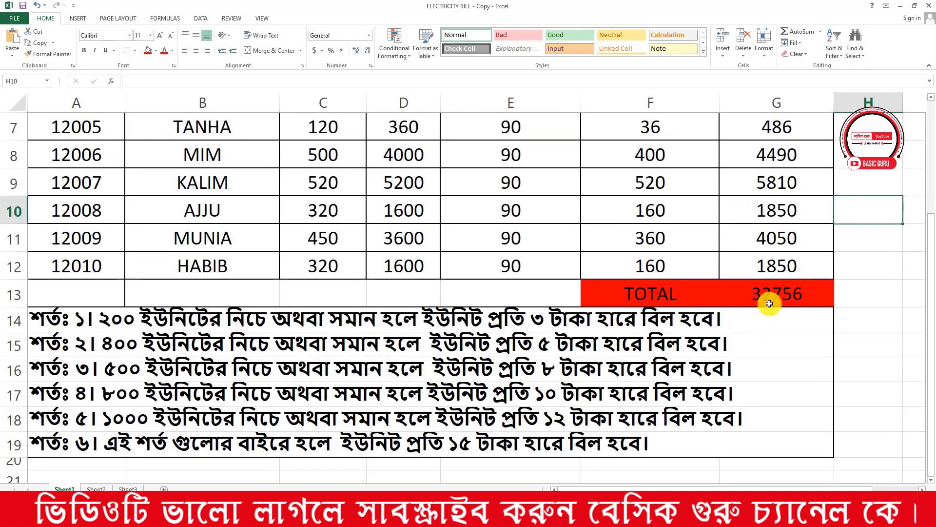
click(729, 294)
drag(714, 294, 790, 294)
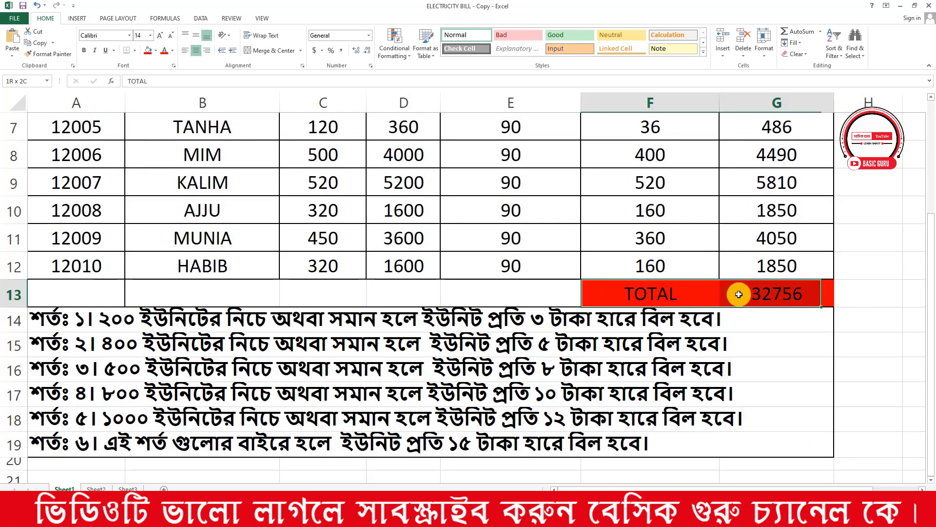
click(133, 51)
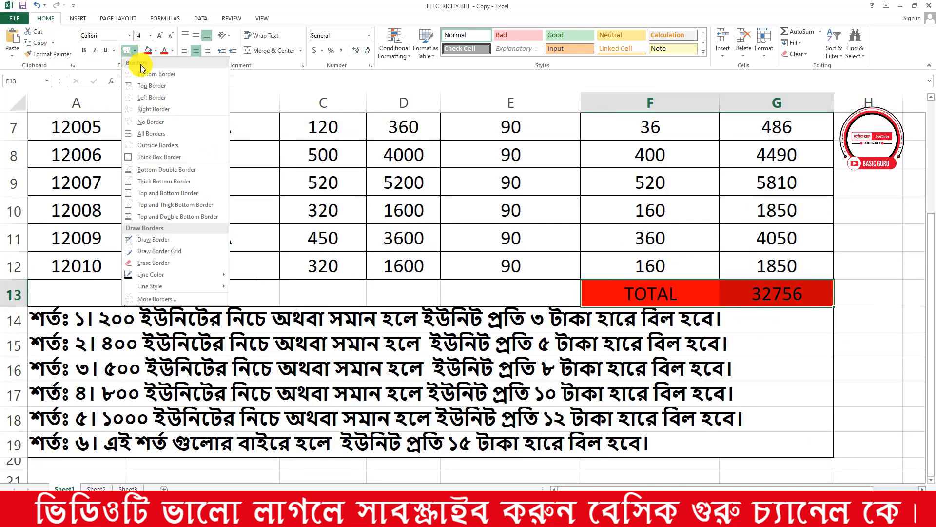
click(147, 139)
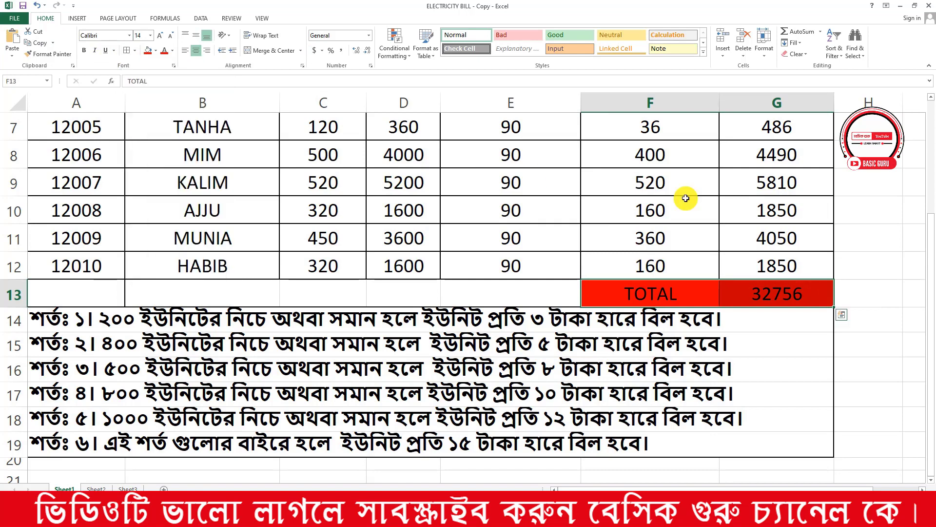
click(788, 292)
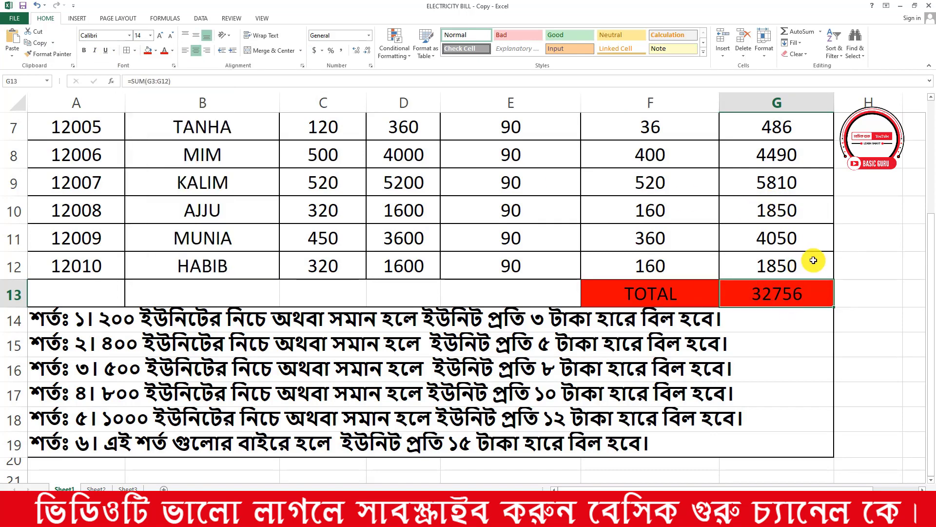
scroll(813, 260, up, 2)
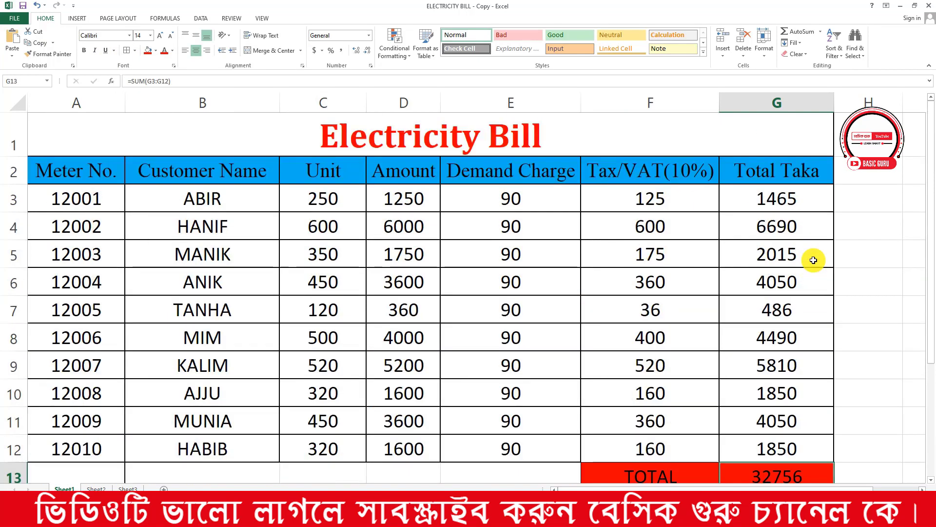